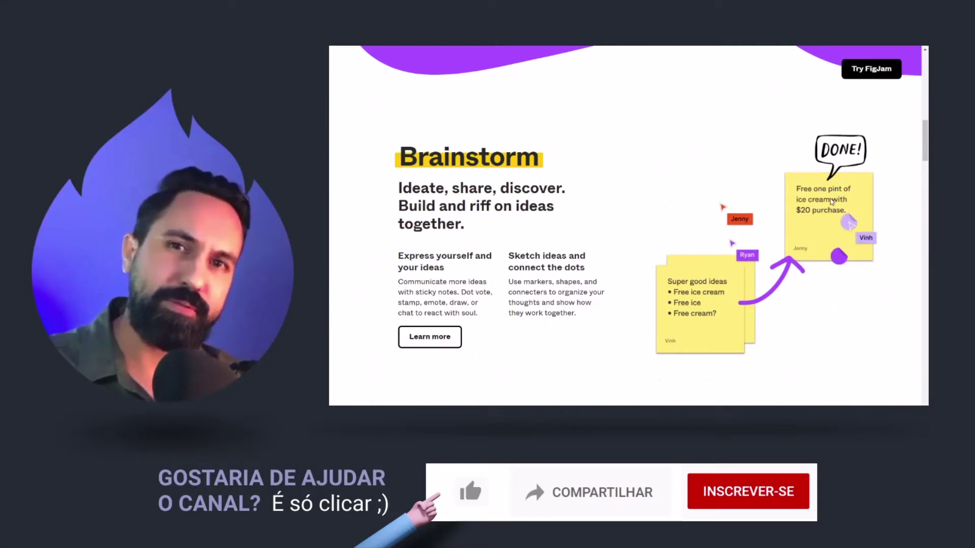
# Browse the file list, dismiss the new-file options, and switch to the FLAMBdesign board
pyautogui.scroll(-5, 833, 202)
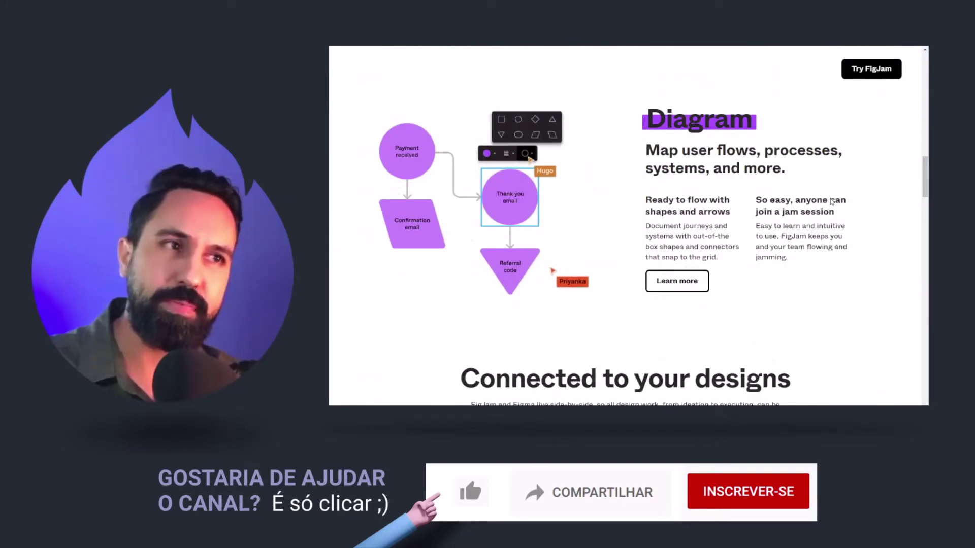
pyautogui.scroll(-3, 832, 202)
pyautogui.scroll(-2, 832, 202)
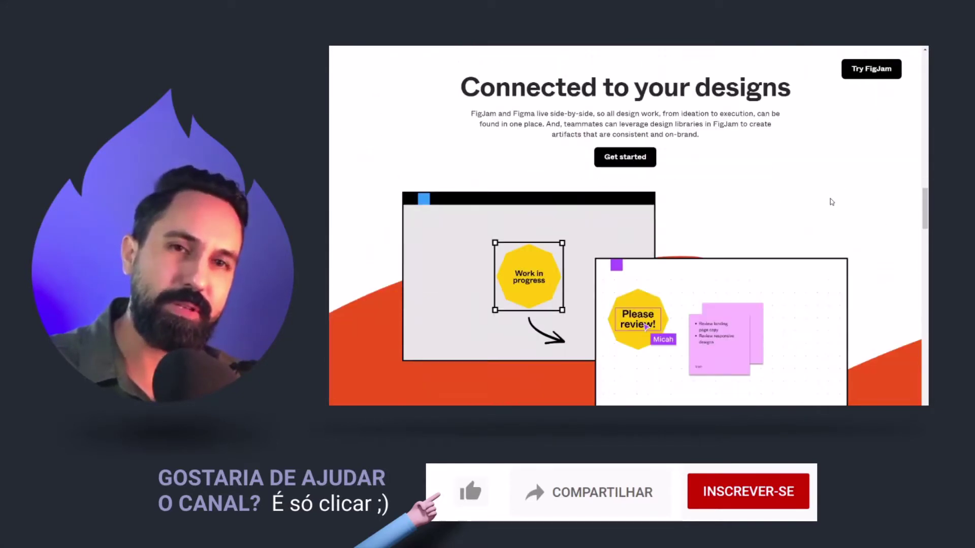
pyautogui.scroll(-3, 832, 203)
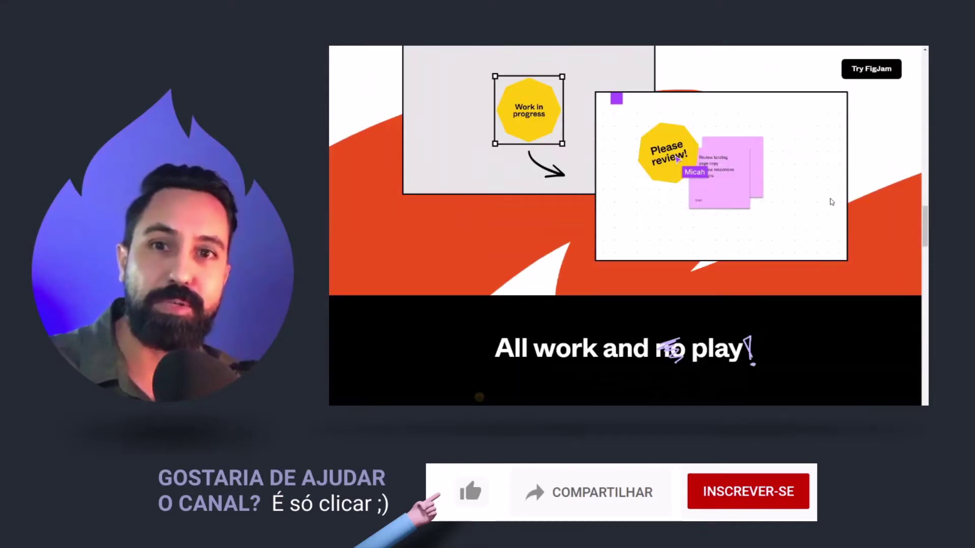
pyautogui.scroll(-2, 832, 202)
pyautogui.scroll(-5, 831, 203)
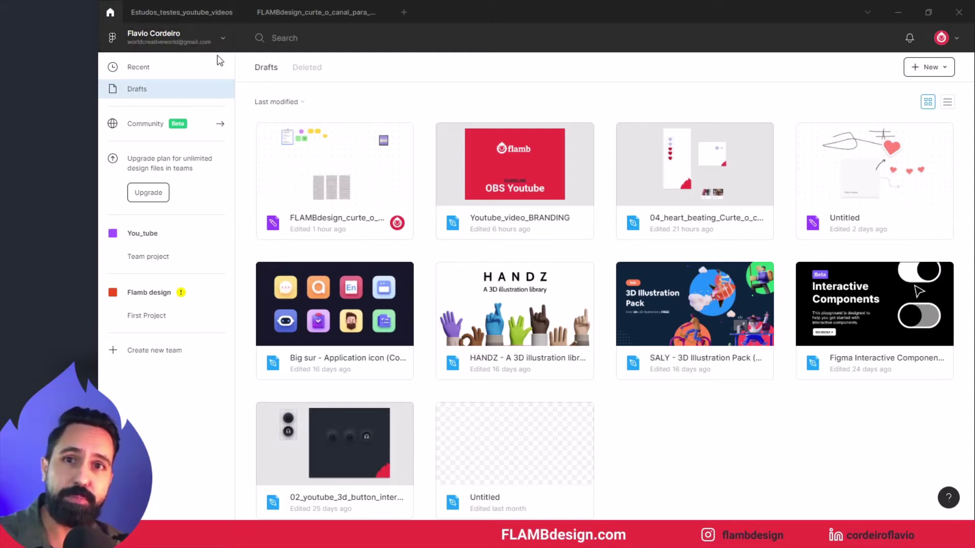
pyautogui.click(946, 70)
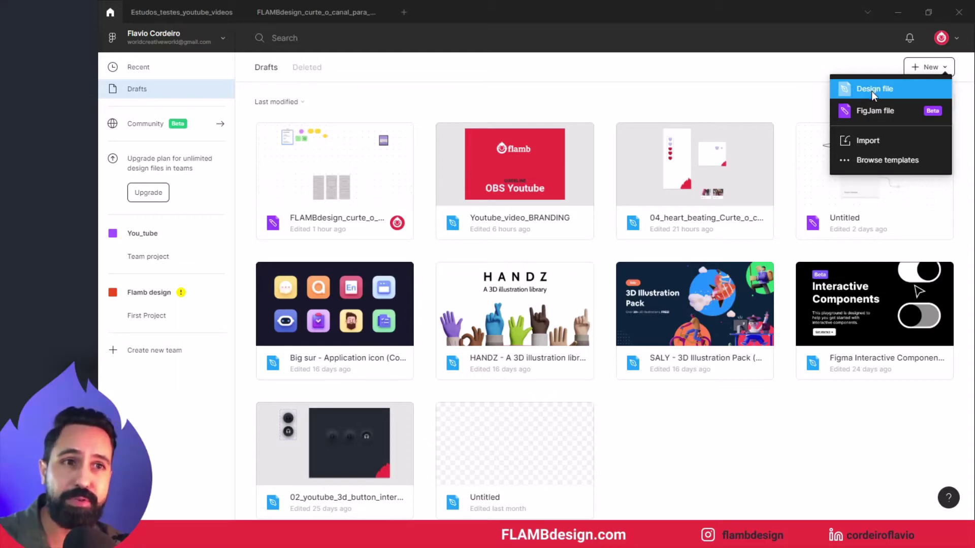
pyautogui.click(448, 115)
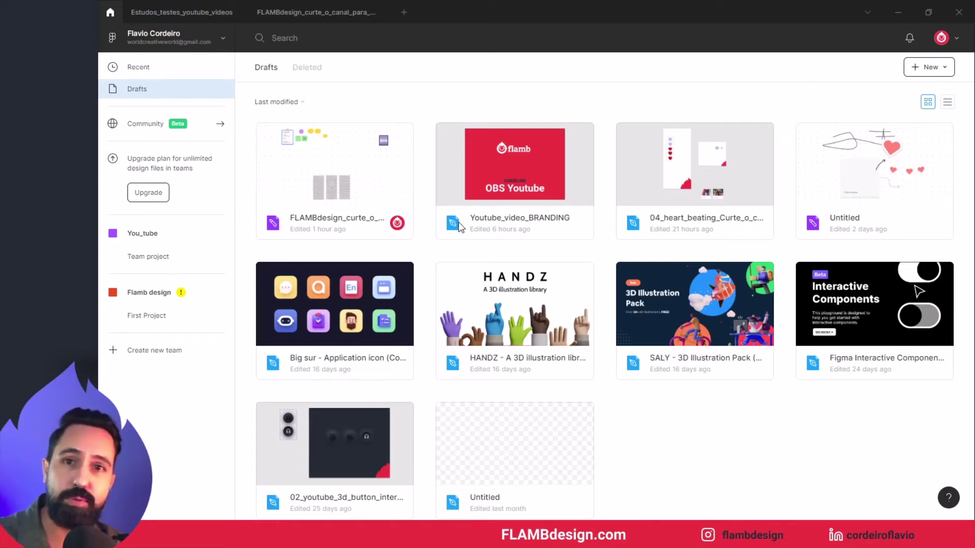
pyautogui.click(312, 9)
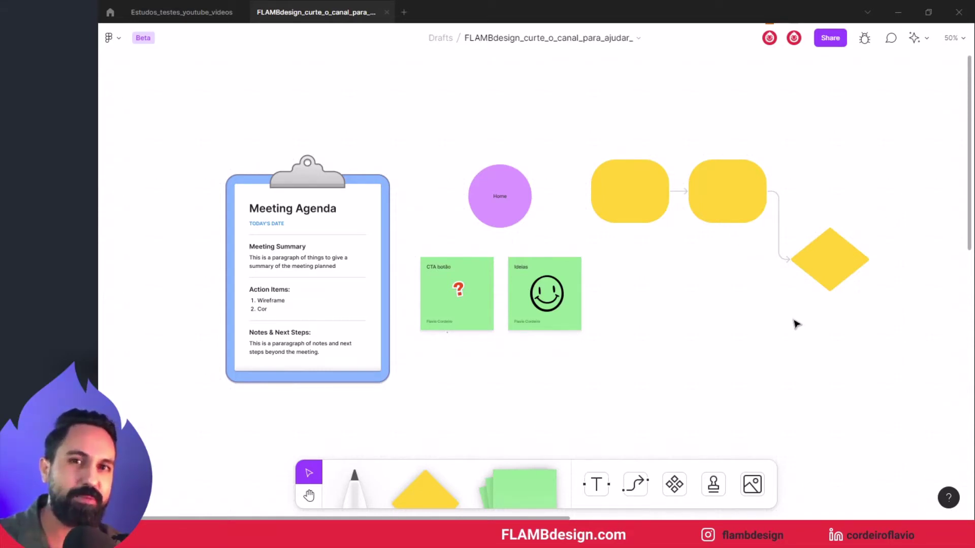
# On the Meeting Agenda clipboard, add blank lines before 'meeting planned' in the Meeting Summary
pyautogui.click(309, 184)
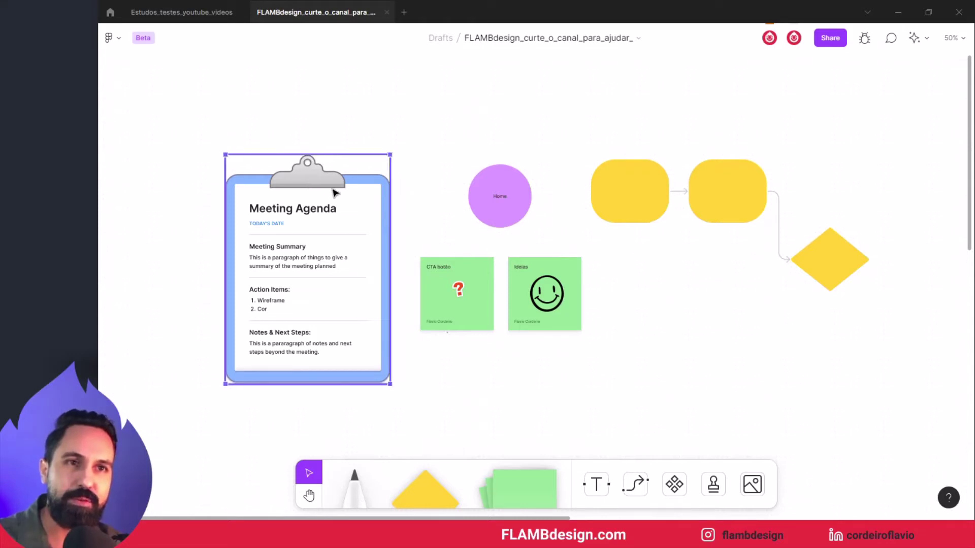
pyautogui.doubleClick(292, 268)
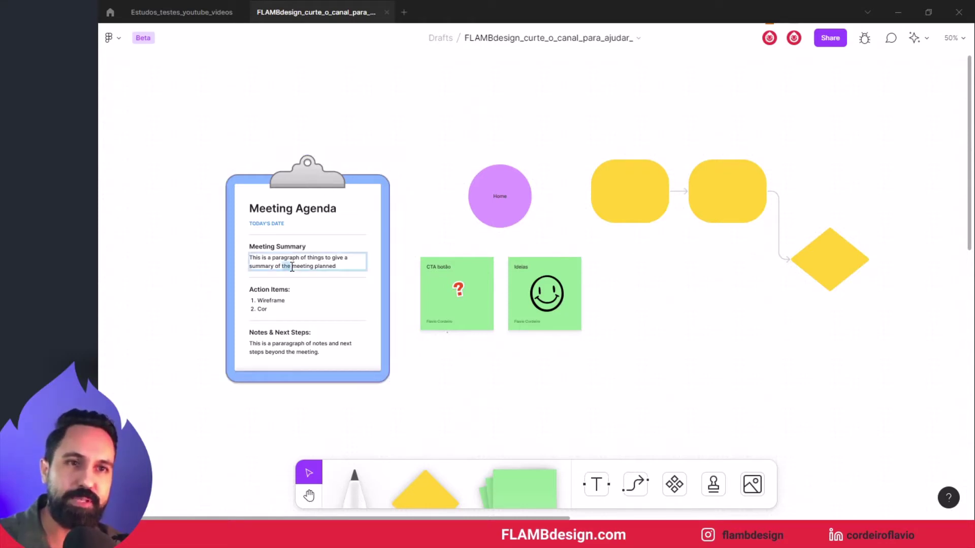
pyautogui.press('Return')
pyautogui.press('Return')
pyautogui.press('Return')
pyautogui.press('Return')
pyautogui.press('Return')
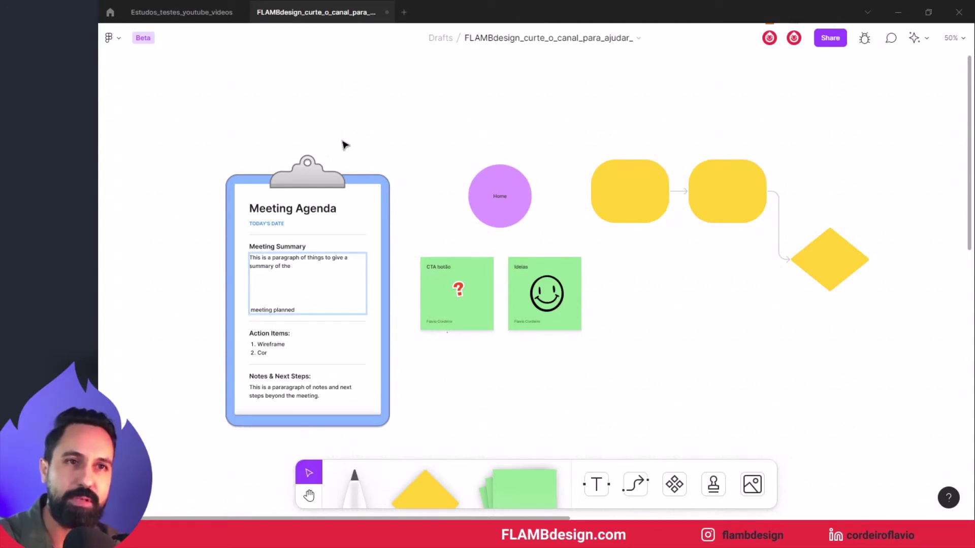
pyautogui.press('Escape')
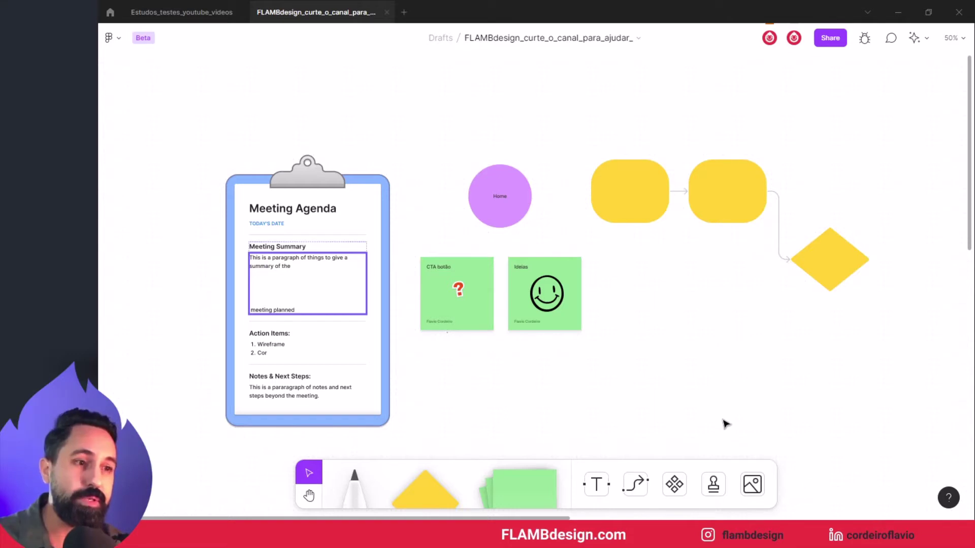
# Stamp hearts on the Ideias sticky note, one at the top and one at the bottom-right corner
pyautogui.click(713, 486)
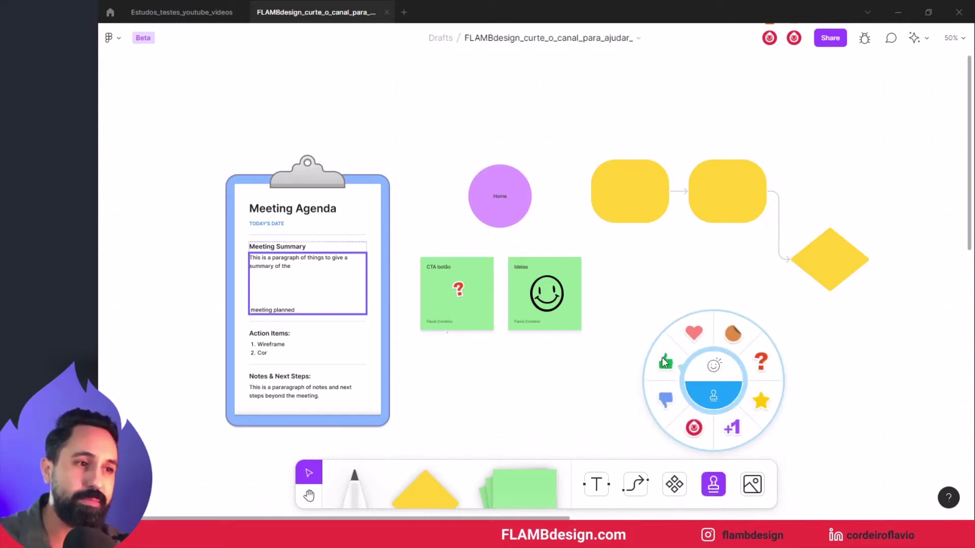
pyautogui.click(695, 332)
pyautogui.click(553, 267)
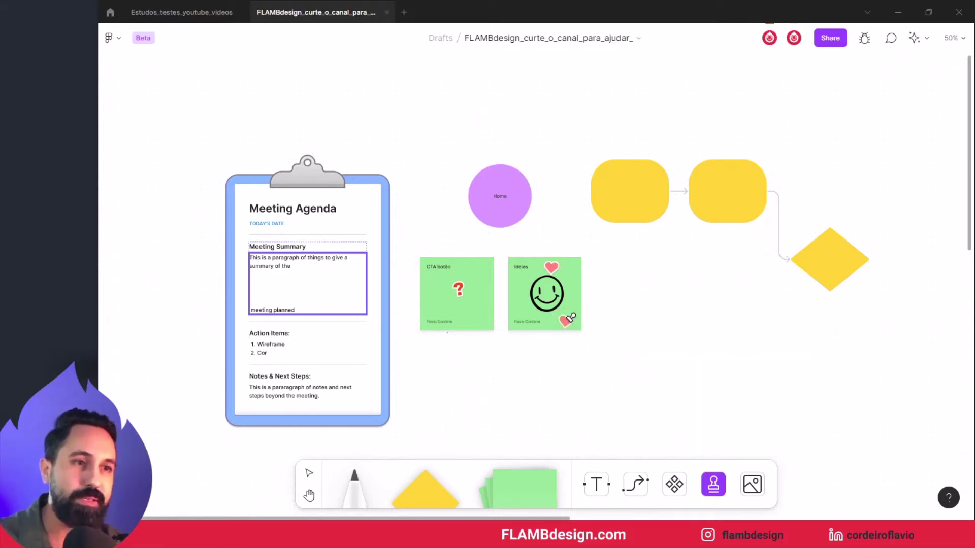
pyautogui.click(570, 318)
pyautogui.click(570, 318)
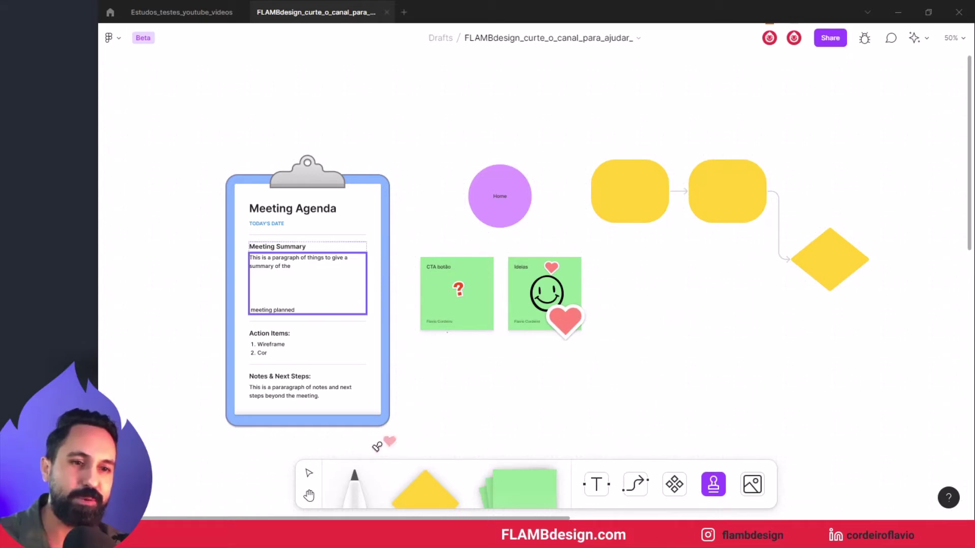
pyautogui.click(311, 472)
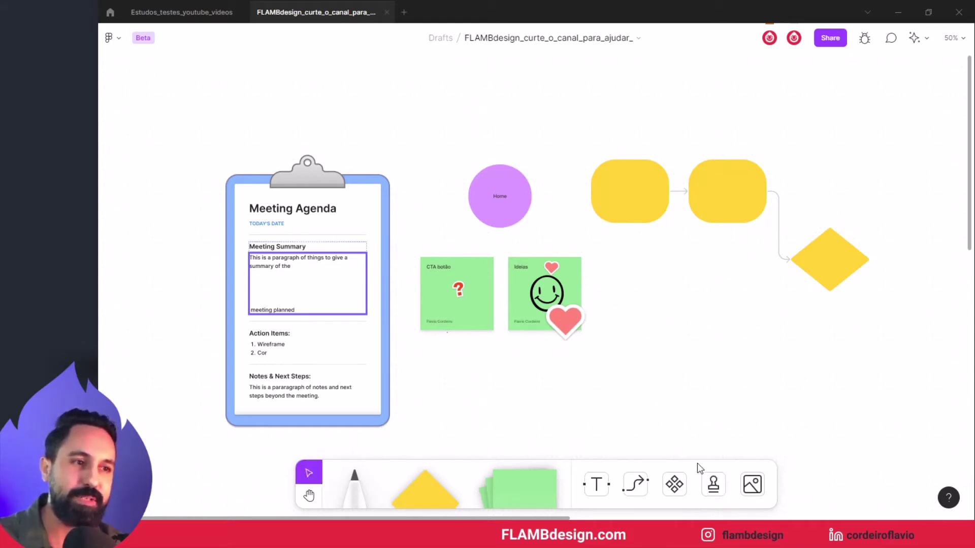
# Send heart-eyes reactions floating across the sticky notes
pyautogui.click(713, 485)
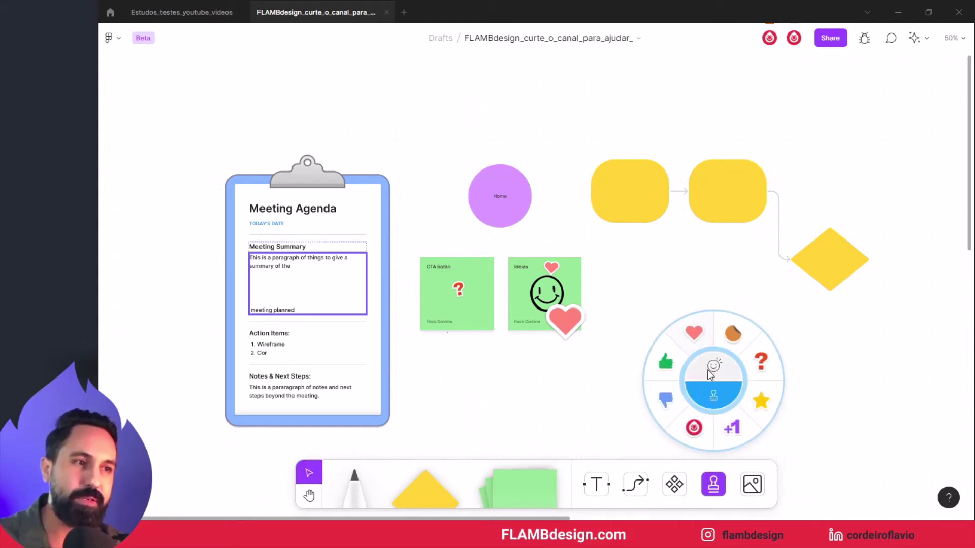
pyautogui.moveTo(709, 371)
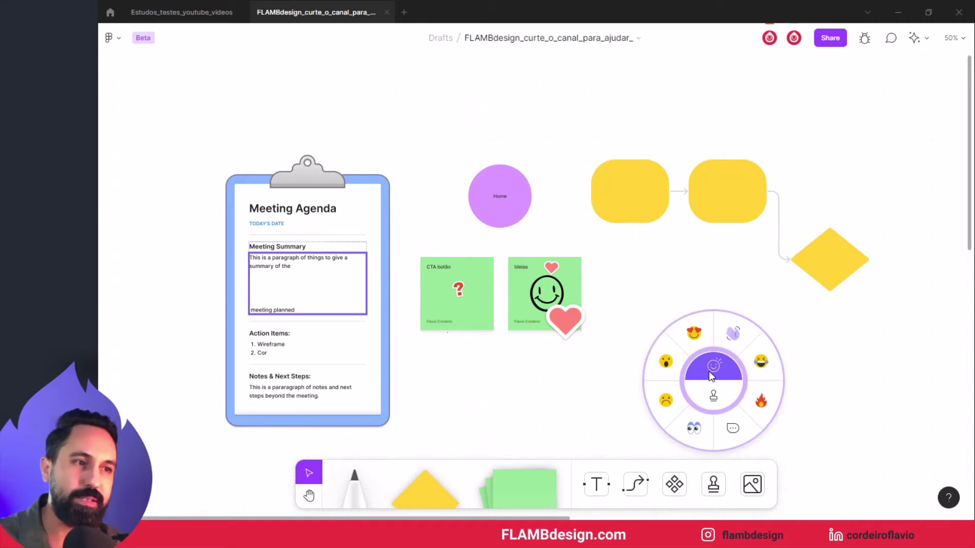
pyautogui.click(696, 336)
pyautogui.moveTo(467, 316)
pyautogui.mouseDown()
pyautogui.moveTo(484, 341)
pyautogui.moveTo(469, 352)
pyautogui.moveTo(491, 381)
pyautogui.moveTo(540, 381)
pyautogui.moveTo(690, 322)
pyautogui.moveTo(743, 321)
pyautogui.moveTo(682, 285)
pyautogui.moveTo(791, 186)
pyautogui.moveTo(763, 47)
pyautogui.mouseUp()
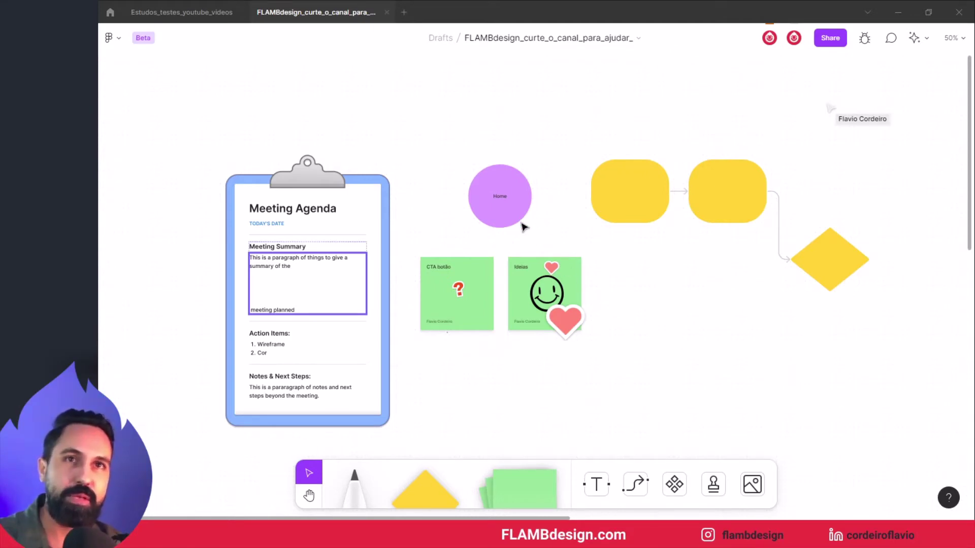
# Go from Drafts to the Community page and scroll through its FigJam templates
pyautogui.click(110, 17)
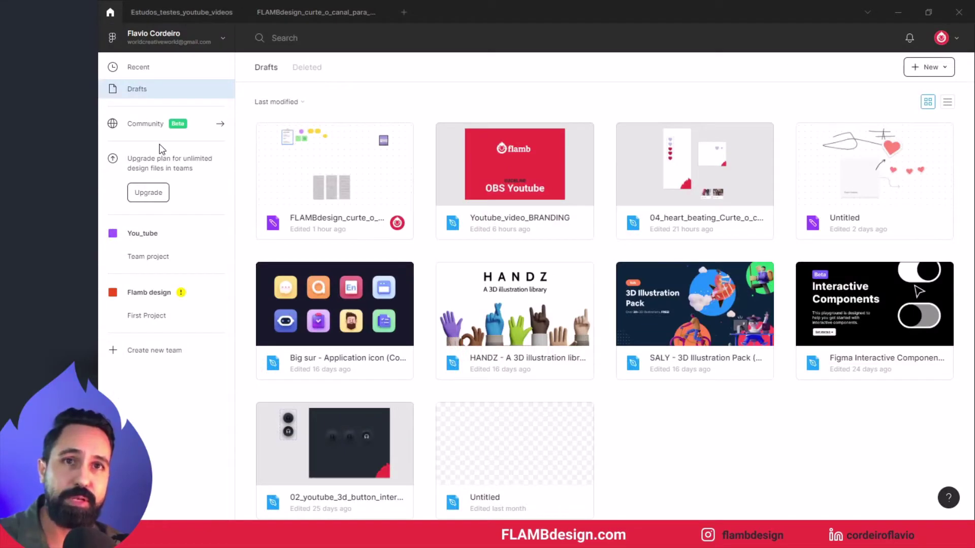
pyautogui.click(201, 124)
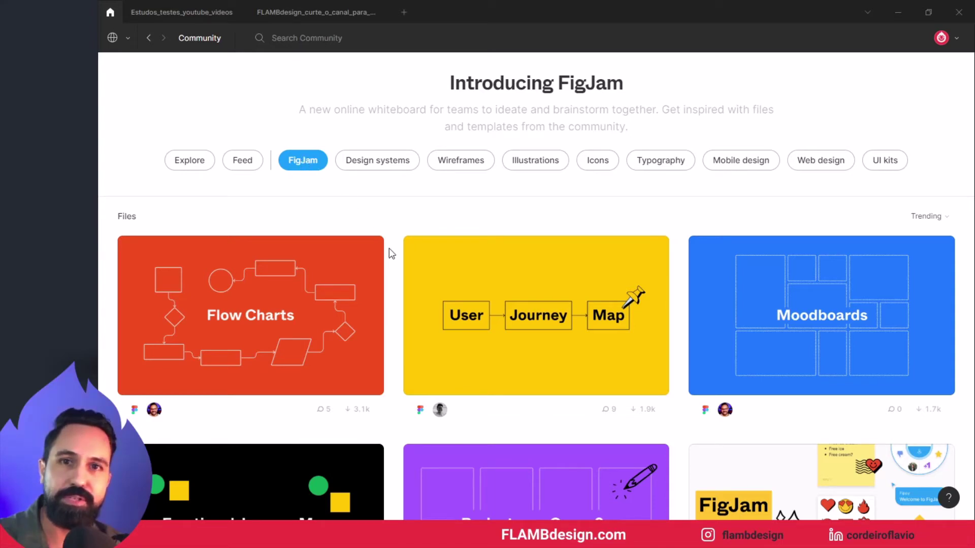
pyautogui.scroll(-1, 709, 345)
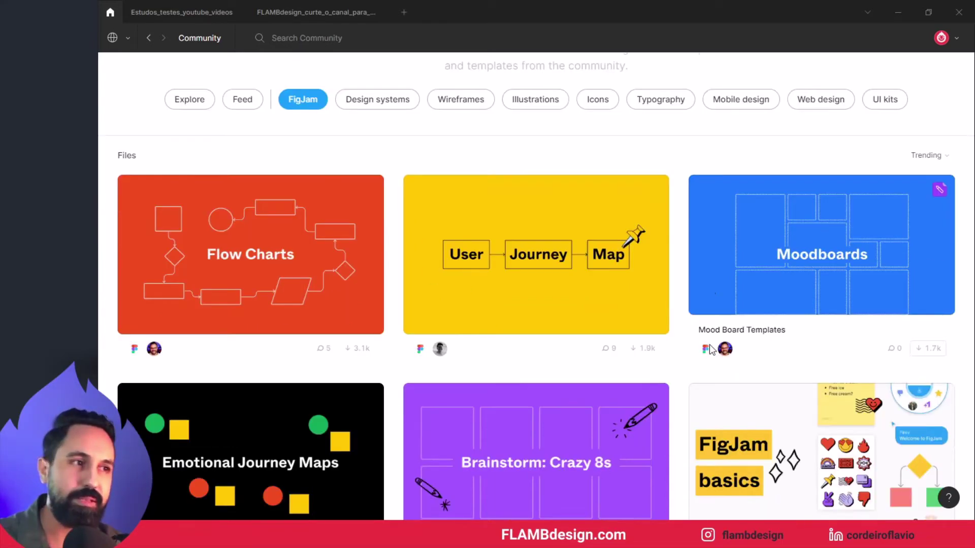
pyautogui.scroll(-3, 865, 261)
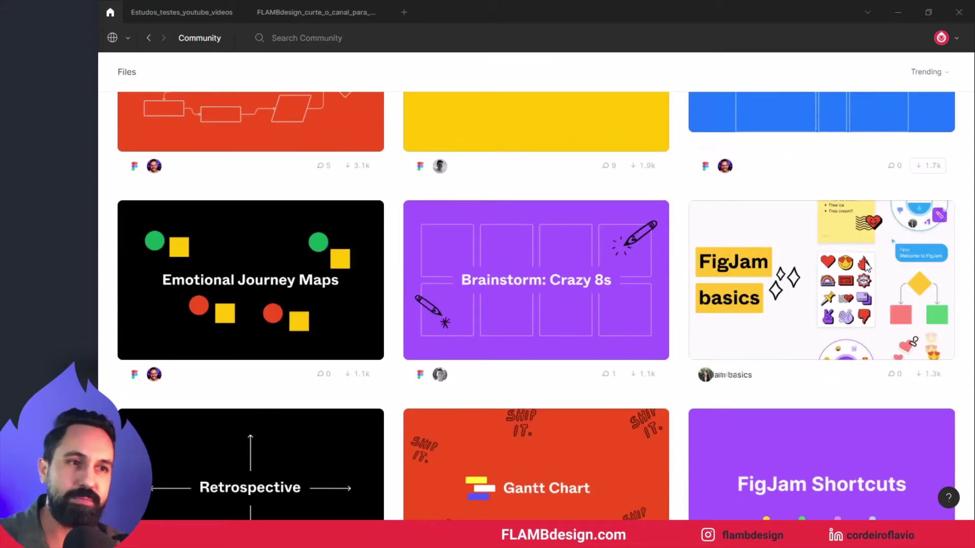
pyautogui.scroll(-1, 875, 417)
pyautogui.scroll(-3, 874, 413)
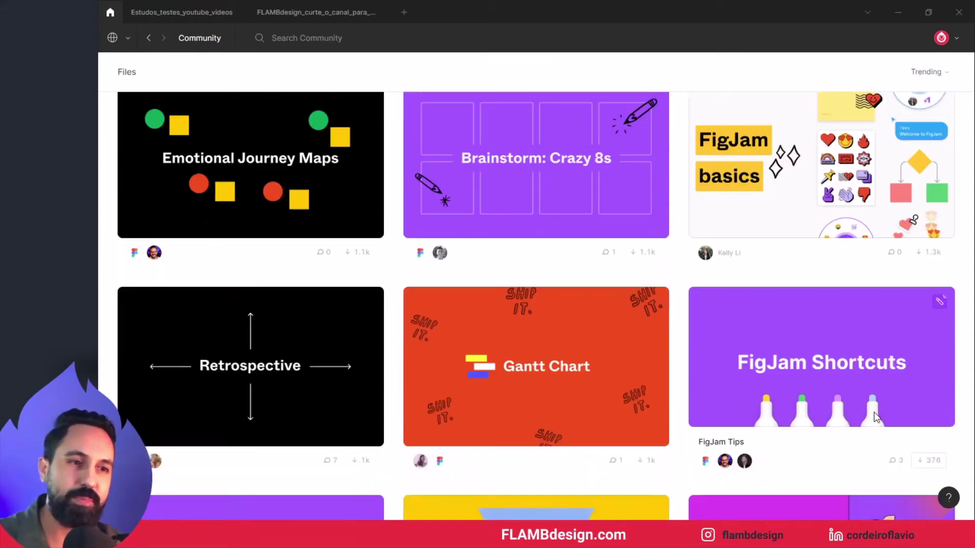
pyautogui.scroll(-3, 874, 412)
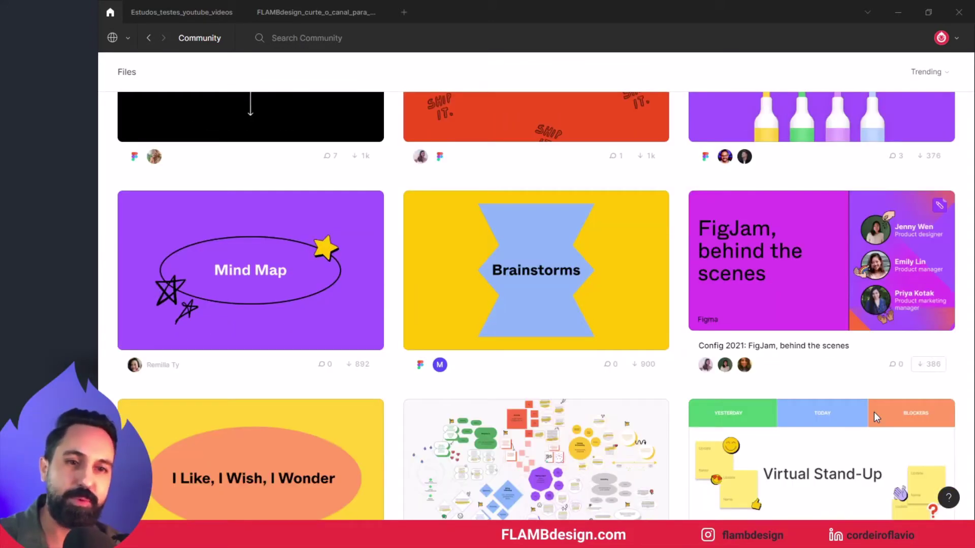
pyautogui.scroll(-3, 873, 413)
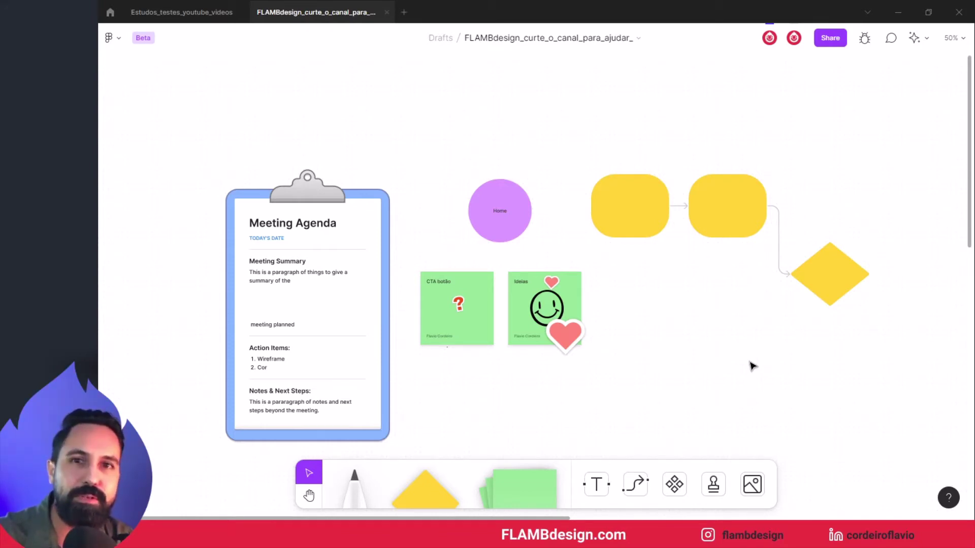
pyautogui.click(630, 237)
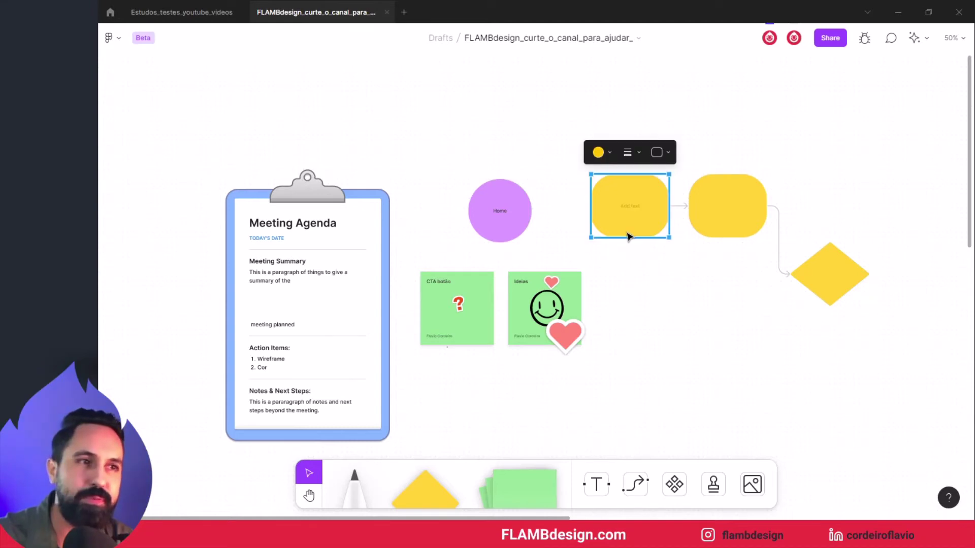
pyautogui.moveTo(635, 266)
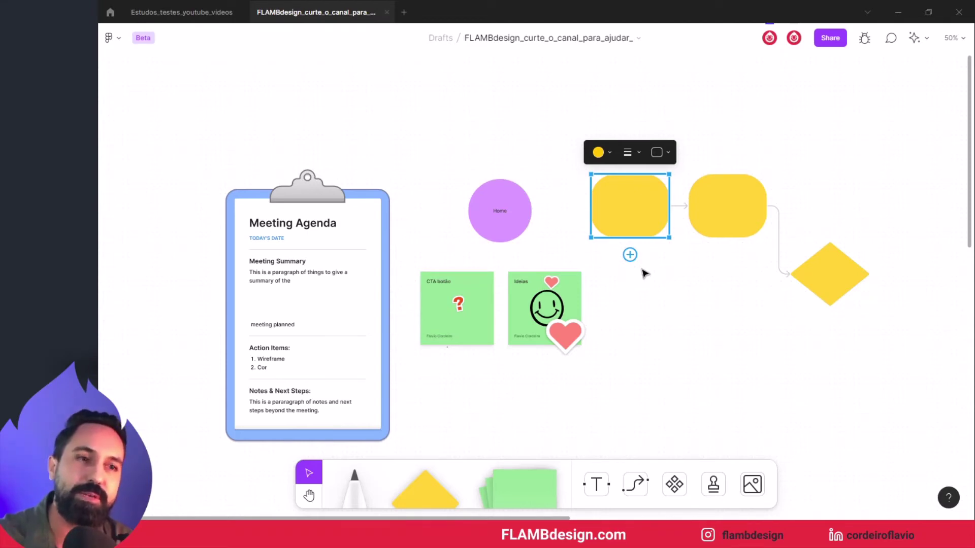
# Pan and zoom out to show all three wireframe sketches, then marquee-select the first one
pyautogui.scroll(-10, 640, 305)
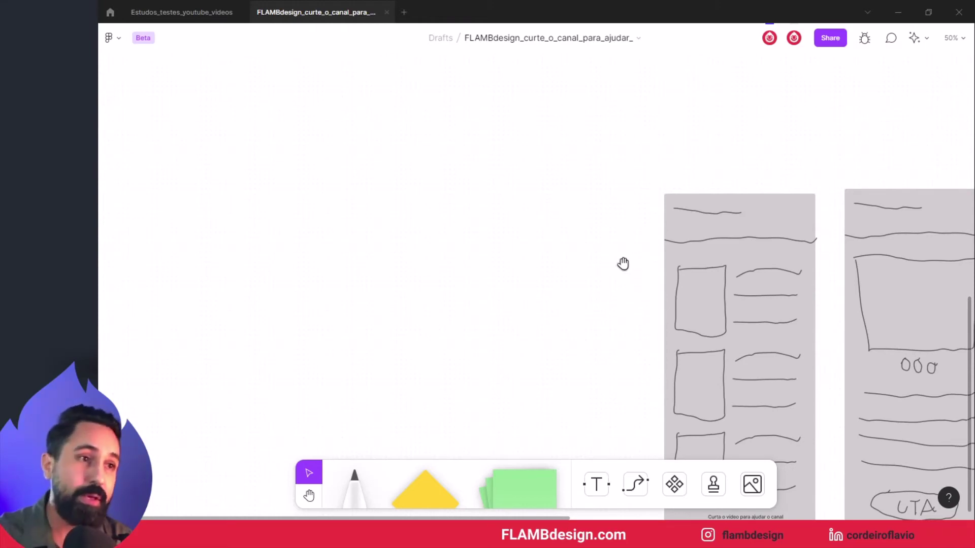
pyautogui.moveTo(623, 263); pyautogui.dragTo(349, 206)
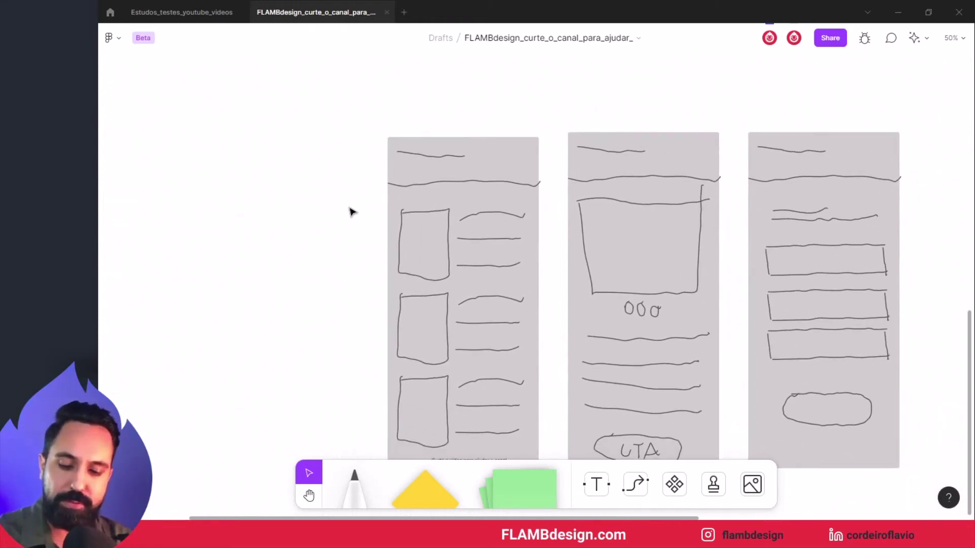
pyautogui.press('-')
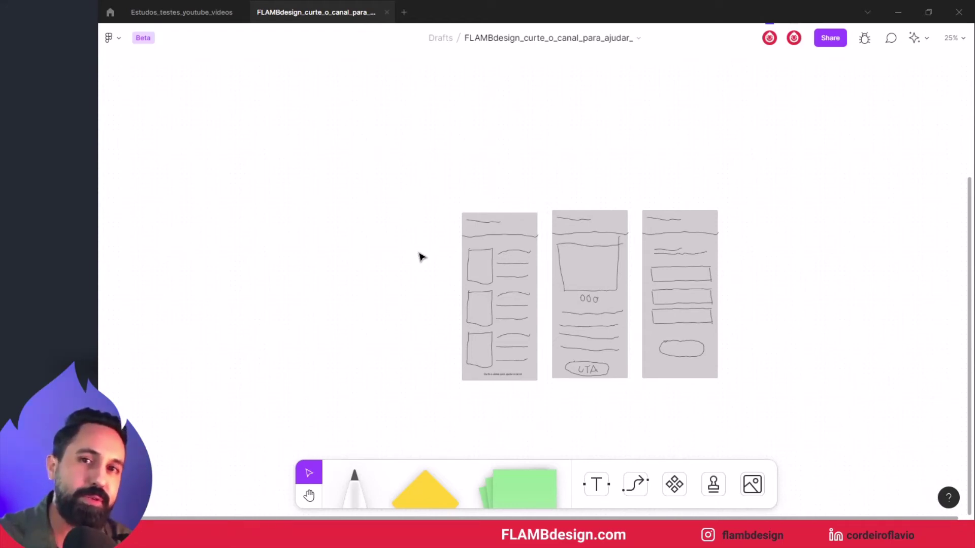
pyautogui.moveTo(398, 179); pyautogui.dragTo(547, 420)
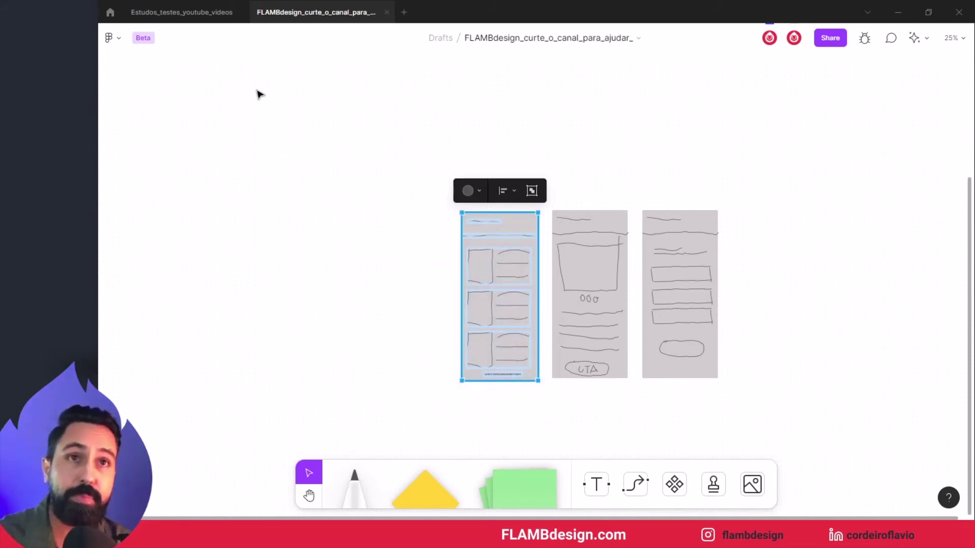
pyautogui.click(181, 12)
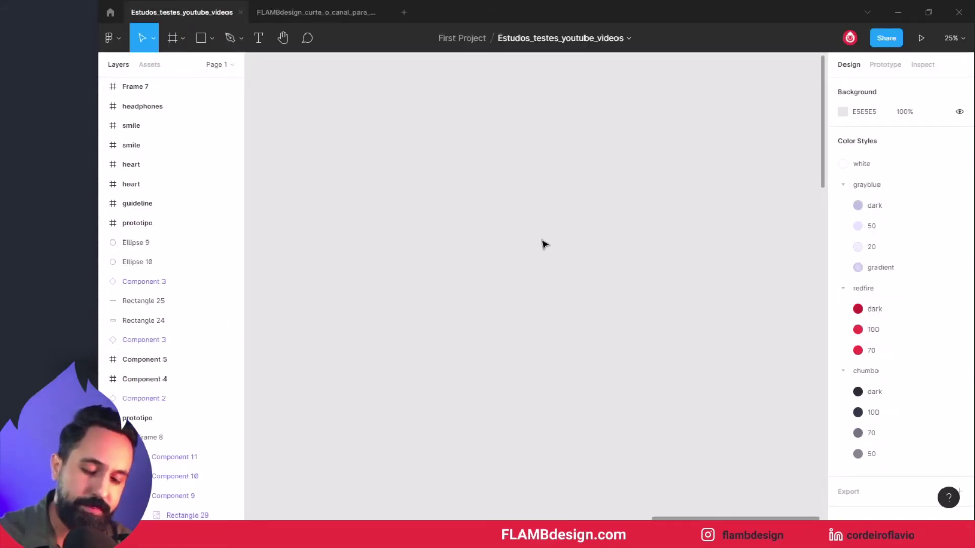
# Paste the copied wireframe sketch into the file and click through its blocks
pyautogui.hotkey('ctrl', 'v')
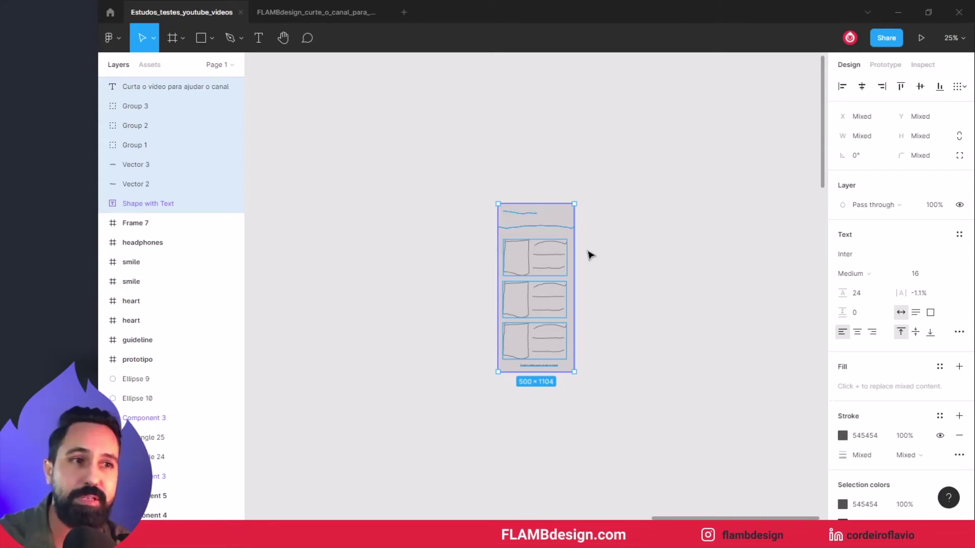
pyautogui.click(438, 248)
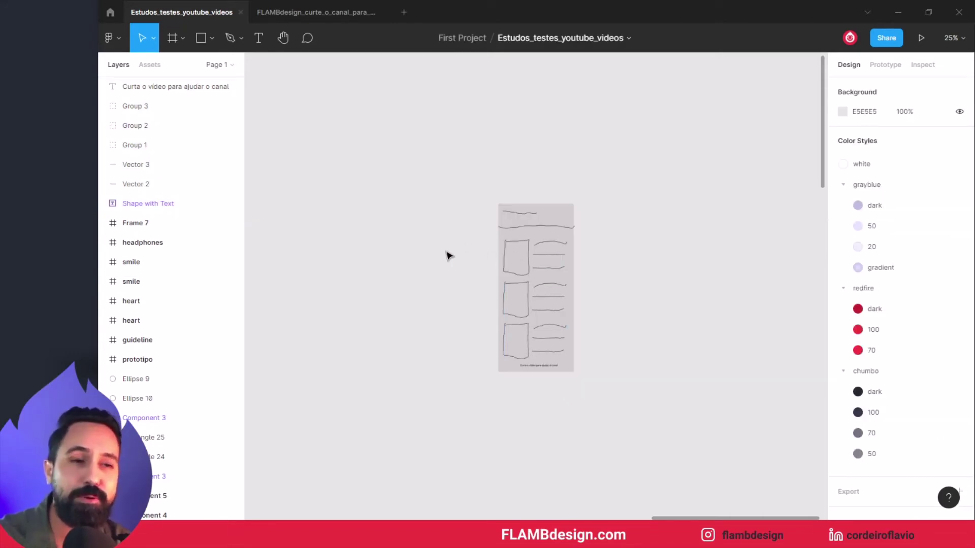
pyautogui.click(543, 326)
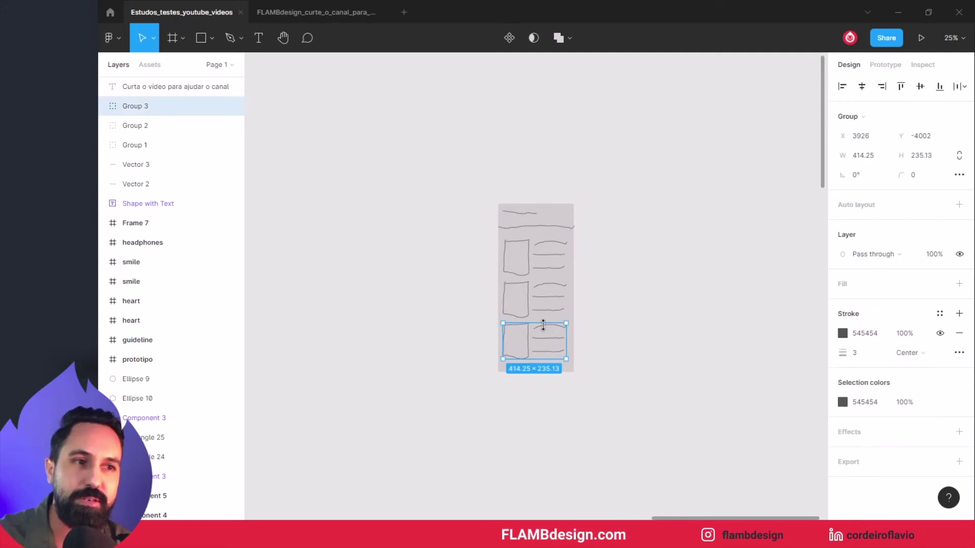
pyautogui.click(550, 302)
pyautogui.click(546, 297)
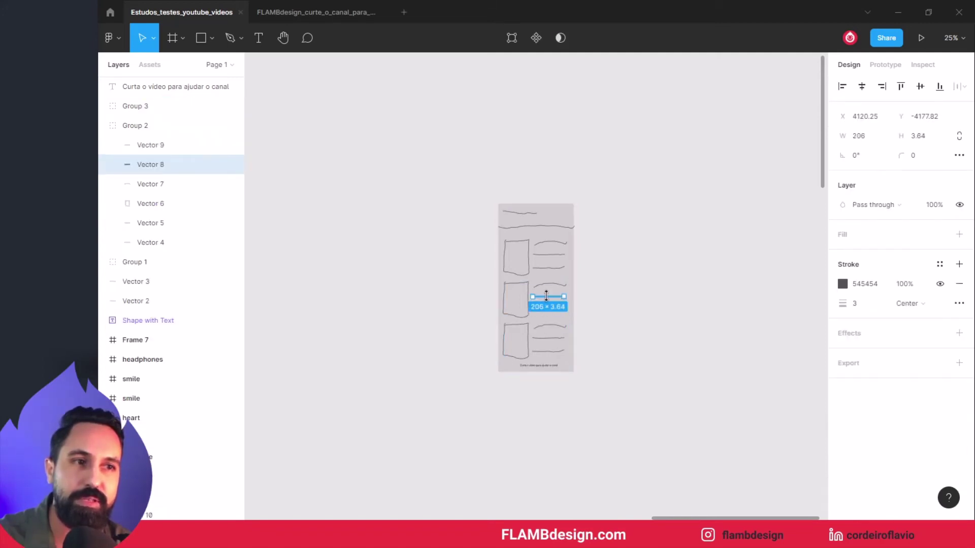
pyautogui.click(435, 259)
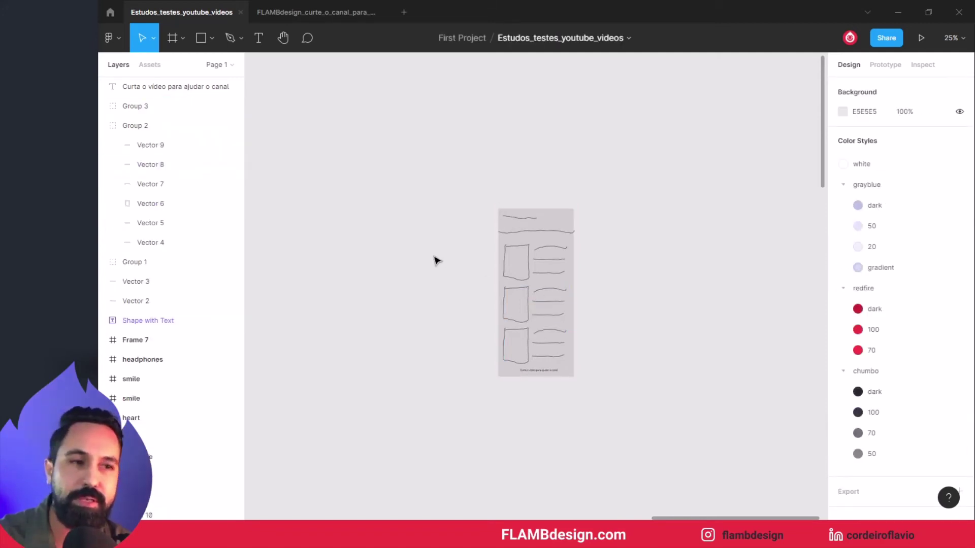
# Select the whole pasted sketch and place it right of the prototipo screen
pyautogui.scroll(1, 435, 239)
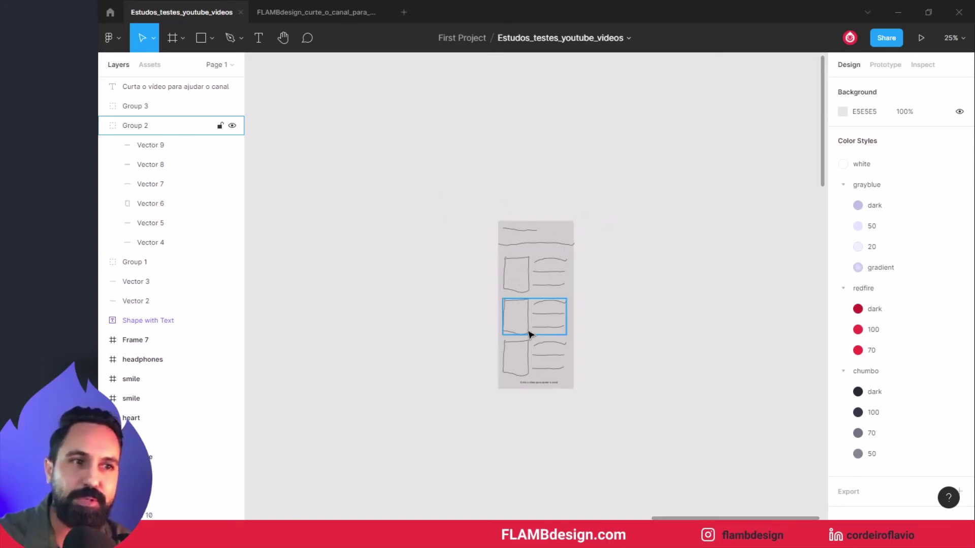
pyautogui.moveTo(425, 178); pyautogui.dragTo(624, 423)
pyautogui.moveTo(511, 303); pyautogui.dragTo(378, 252)
pyautogui.moveTo(330, 229); pyautogui.dragTo(557, 182)
pyautogui.moveTo(660, 174); pyautogui.dragTo(550, 250)
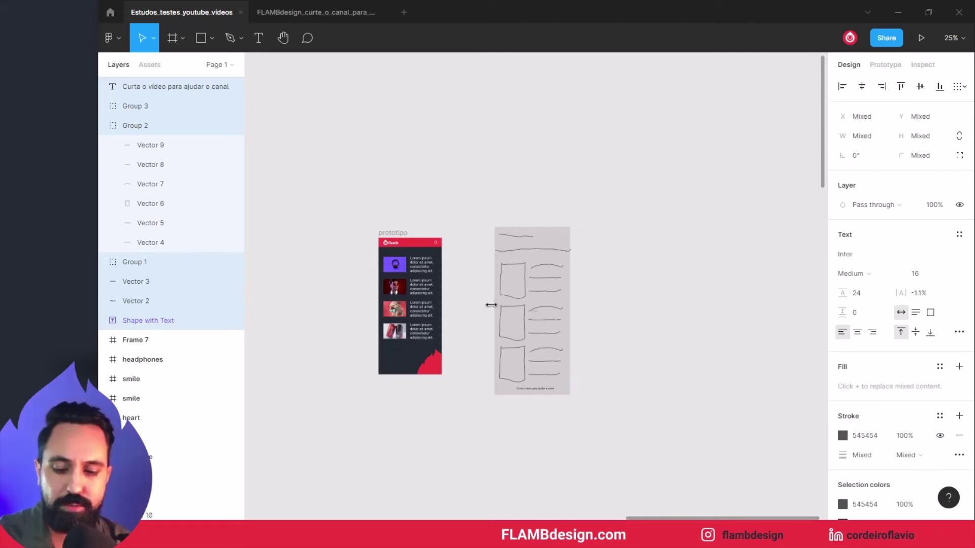
# Zoom in on the prototipo screen and sketch, and marquee-select the prototipo layers
pyautogui.press('z')
pyautogui.click(446, 278)
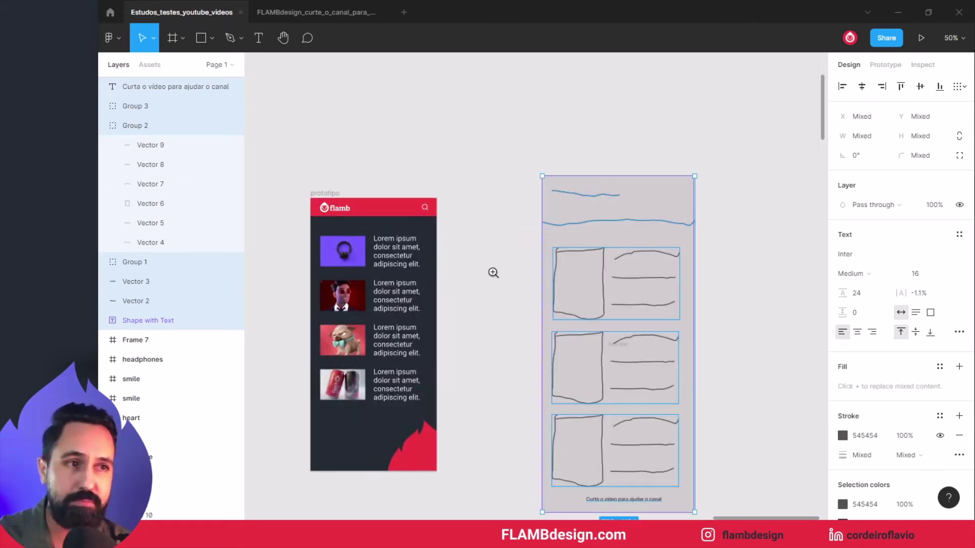
pyautogui.scroll(-2, 666, 318)
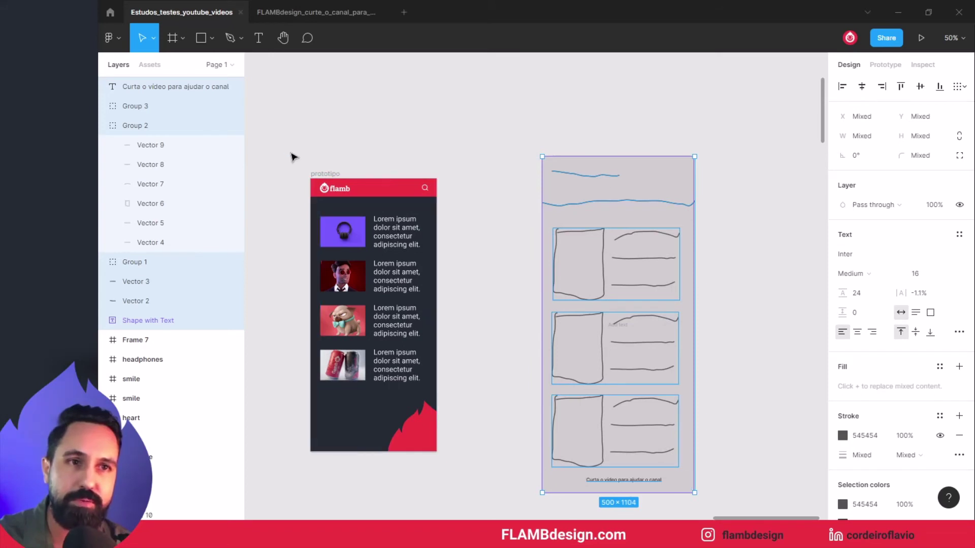
pyautogui.moveTo(287, 150); pyautogui.dragTo(459, 445)
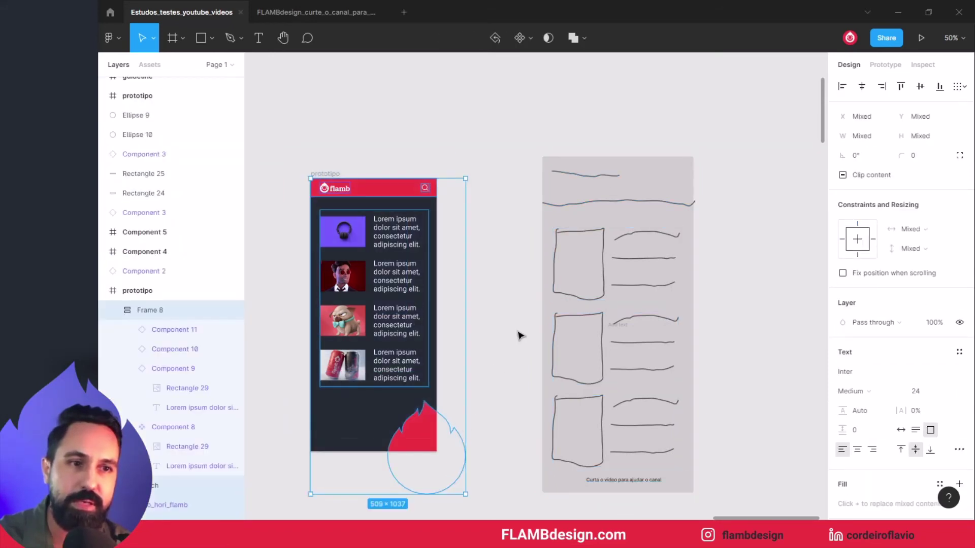
pyautogui.click(520, 335)
# Select the sketch frame, then its caption 'Curta o vídeo para ajudar o canal'
pyautogui.scroll(-1, 584, 203)
pyautogui.click(634, 249)
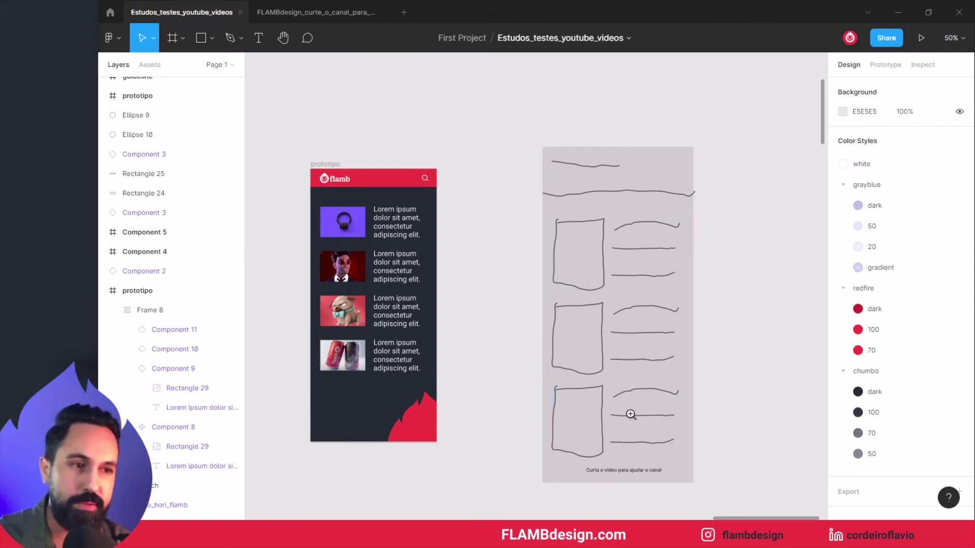
pyautogui.scroll(5, 627, 415)
pyautogui.moveTo(403, 396); pyautogui.dragTo(437, 218)
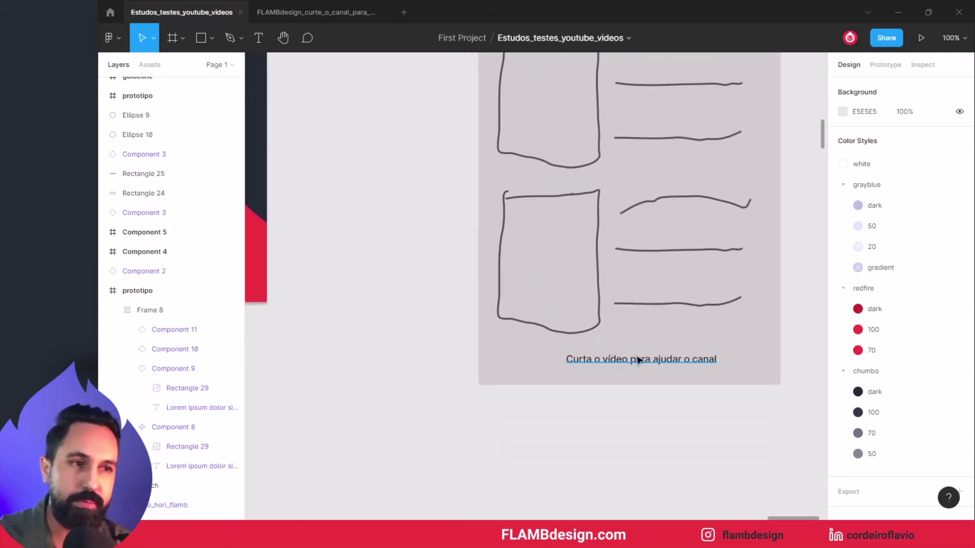
pyautogui.click(642, 363)
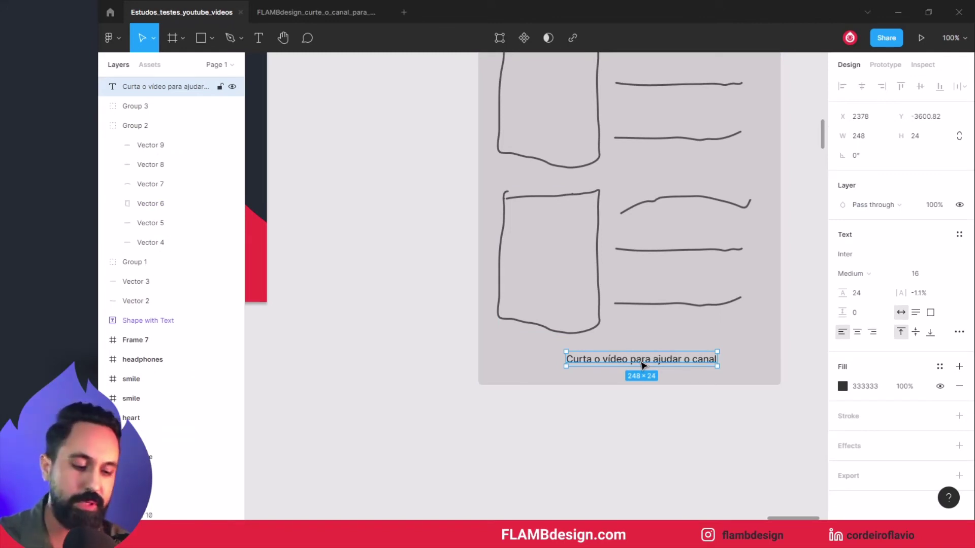
# Move the caption into the dark prototype card and set its fill to FFFFFF
pyautogui.press('-')
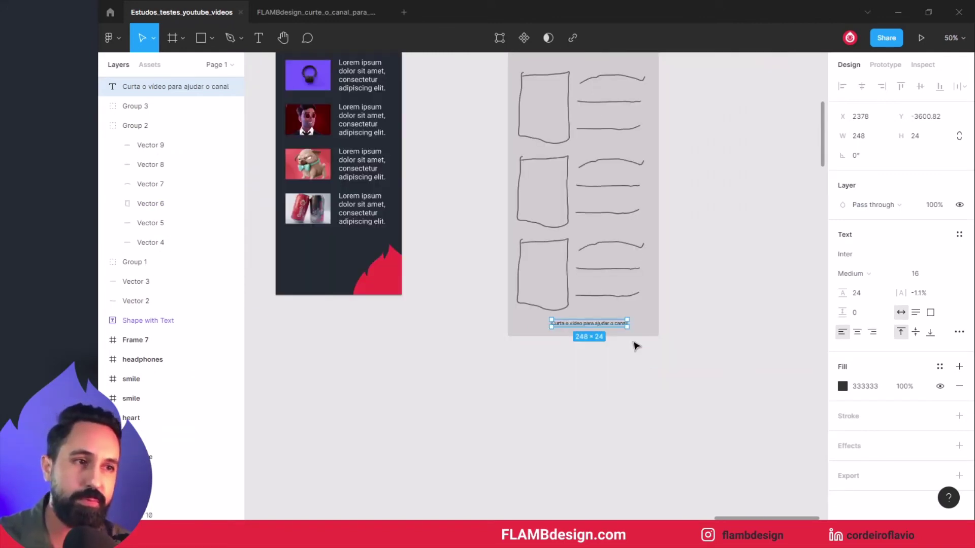
pyautogui.moveTo(559, 320); pyautogui.dragTo(338, 257)
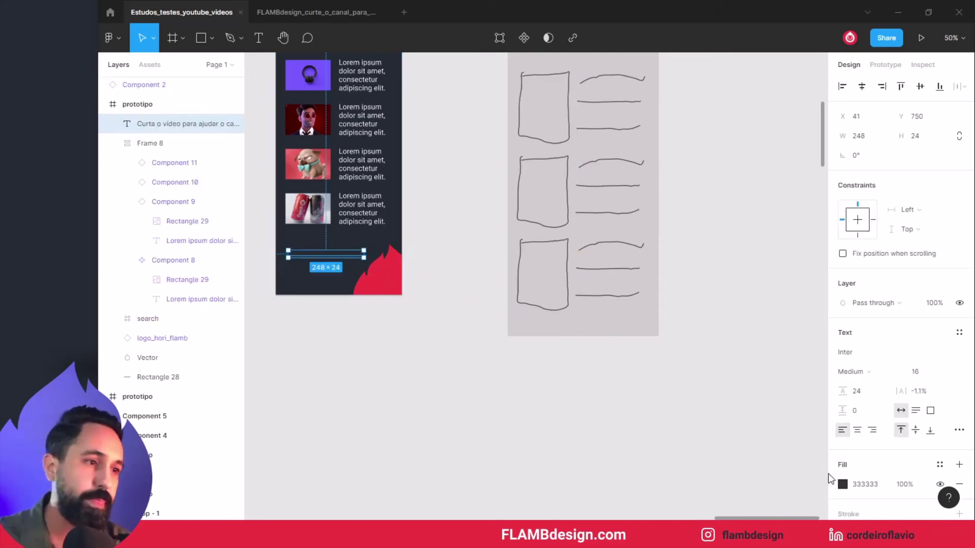
pyautogui.click(842, 485)
pyautogui.write('FFFFFF')
pyautogui.press('Return')
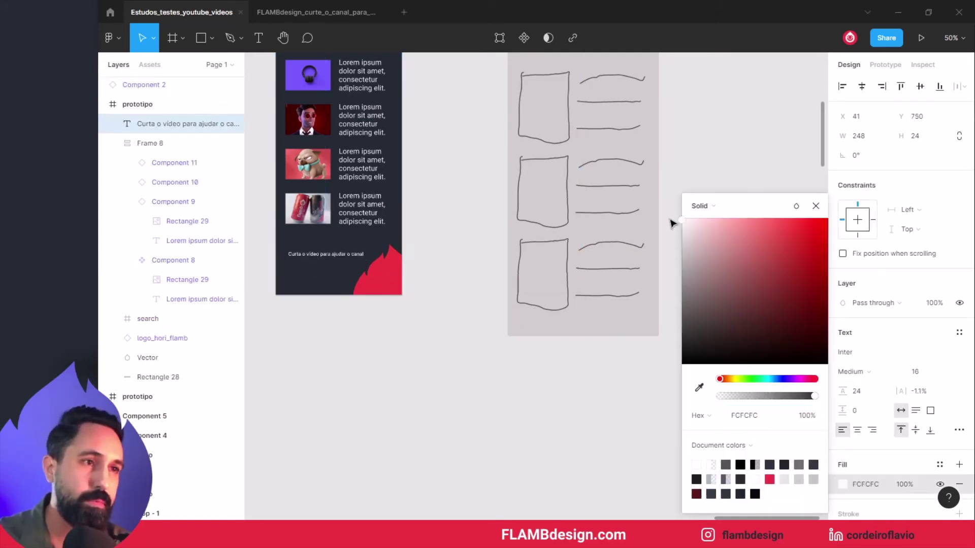
pyautogui.click(497, 349)
# Bring the whole prototype card into view and marquee-select the prototipo frame
pyautogui.scroll(2, 496, 387)
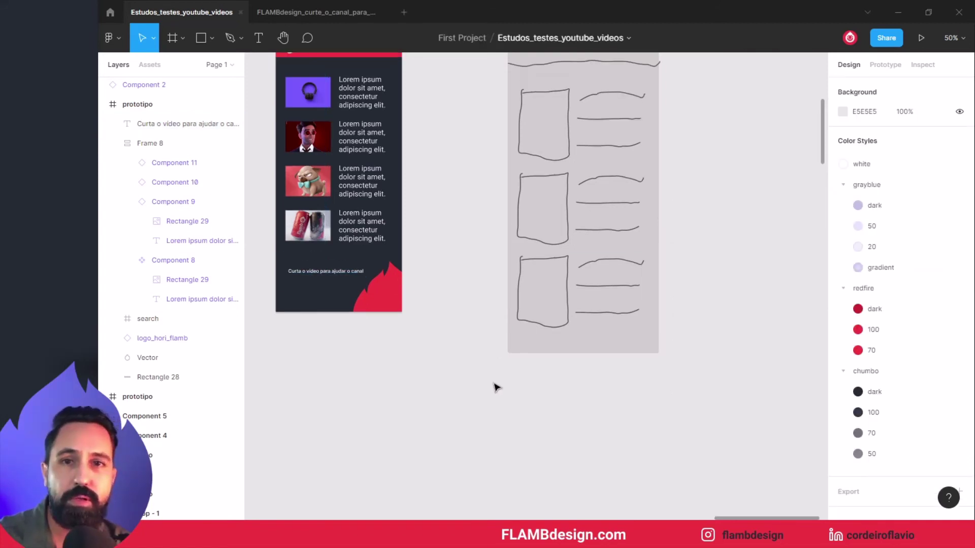
pyautogui.scroll(2, 496, 389)
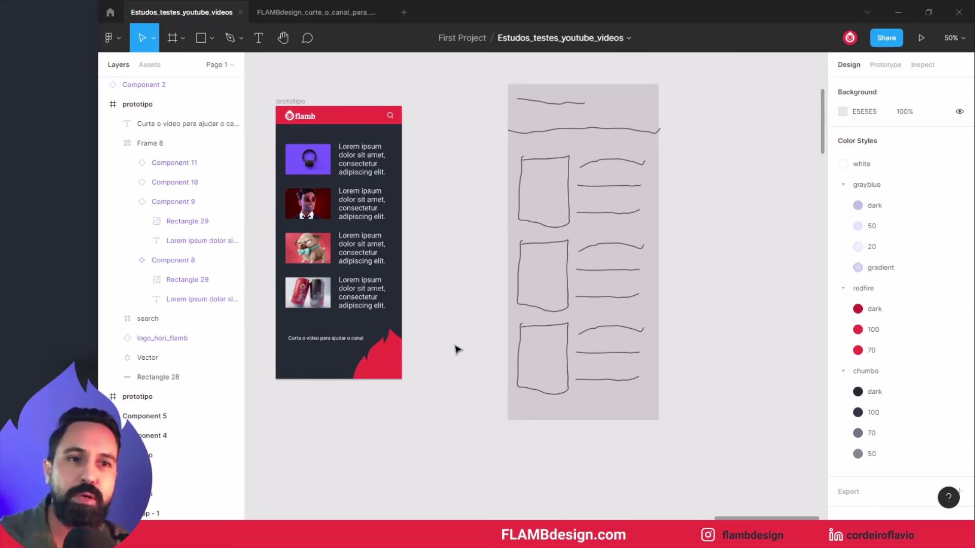
pyautogui.scroll(1, 455, 349)
pyautogui.moveTo(424, 367); pyautogui.dragTo(508, 372)
pyautogui.moveTo(321, 99); pyautogui.dragTo(529, 412)
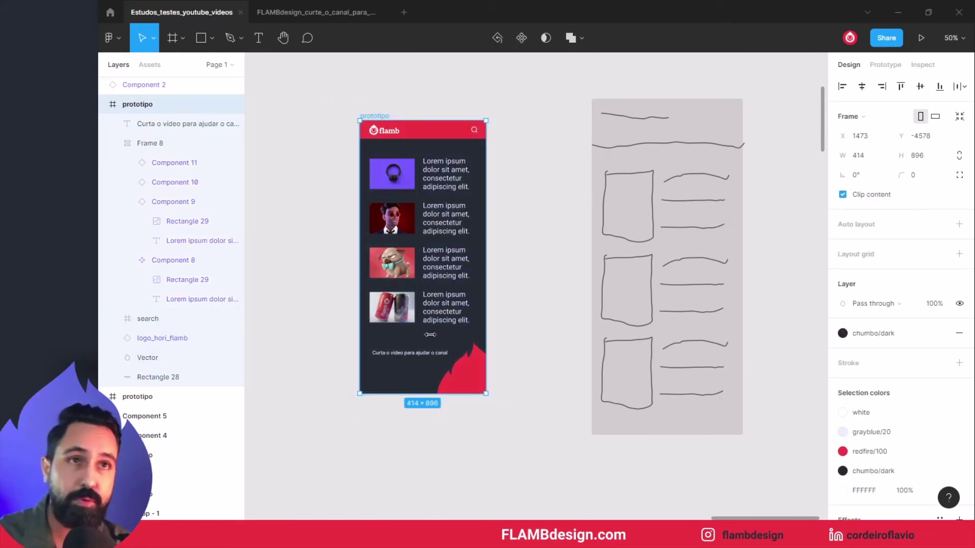
# Paste the prototype screen onto the FigJam board and place it left of the sketches
pyautogui.click(299, 11)
pyautogui.click(400, 270)
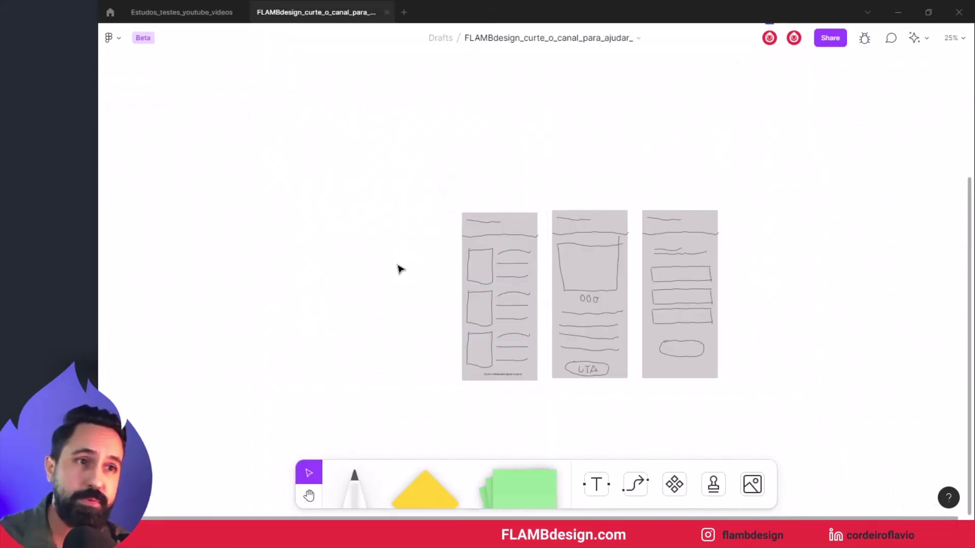
pyautogui.hotkey('ctrl', 'v')
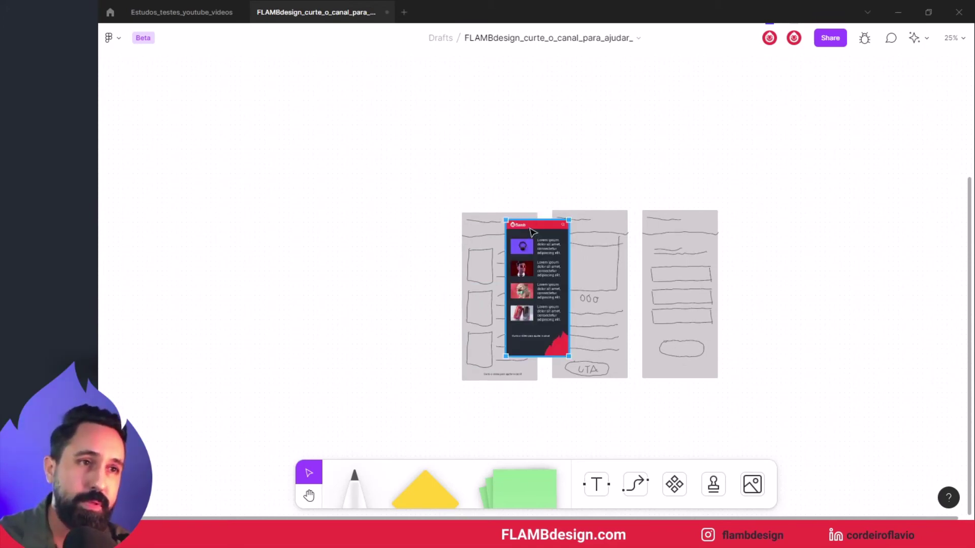
pyautogui.moveTo(517, 233); pyautogui.dragTo(396, 239)
pyautogui.moveTo(462, 163)
pyautogui.mouseDown()
pyautogui.moveTo(507, 263)
pyautogui.moveTo(528, 395)
pyautogui.mouseUp()
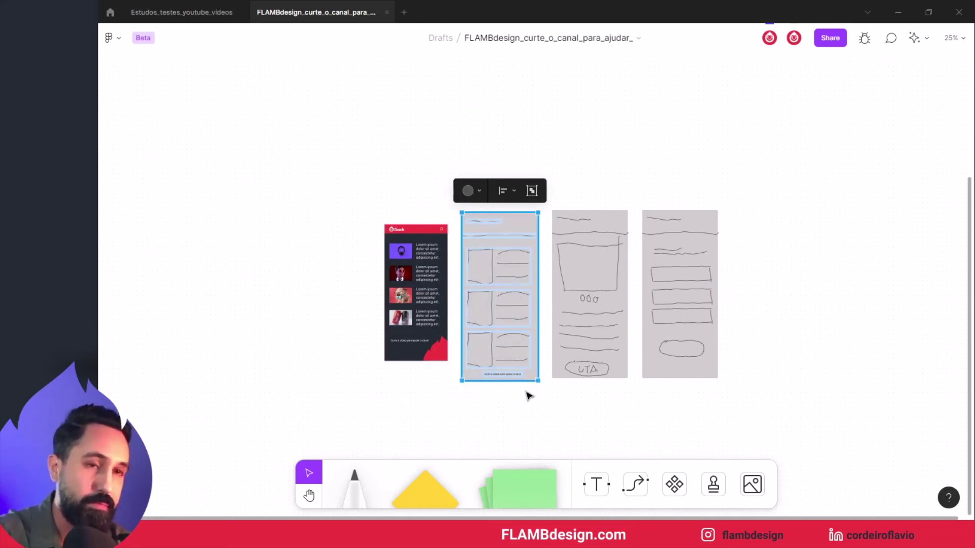
# Delete the first sketched wireframe and move the prototype screen closer to the other sketches
pyautogui.press('Delete')
pyautogui.moveTo(350, 198); pyautogui.dragTo(471, 371)
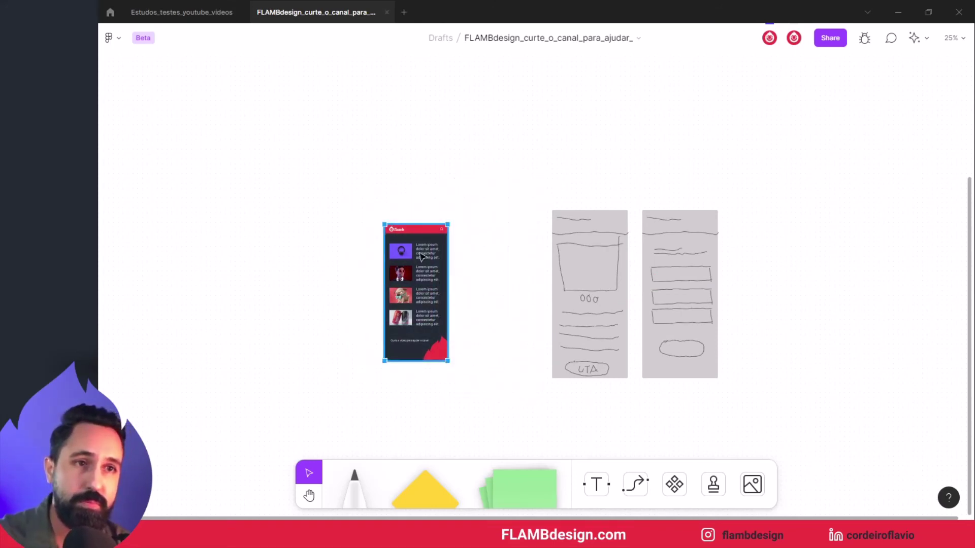
pyautogui.moveTo(425, 236); pyautogui.dragTo(484, 239)
pyautogui.click(481, 198)
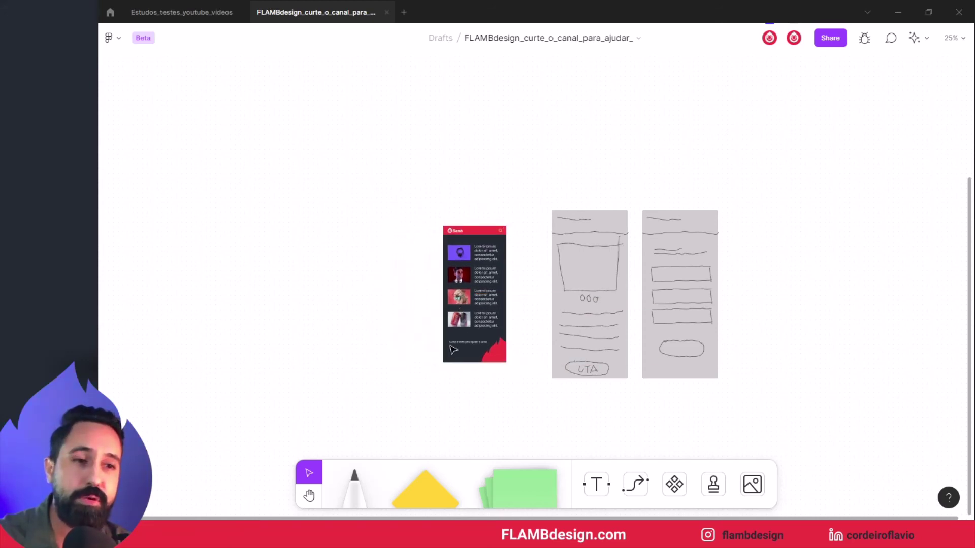
# Place a green sticky note on top of the dark prototype screen
pyautogui.moveTo(516, 491); pyautogui.dragTo(490, 307)
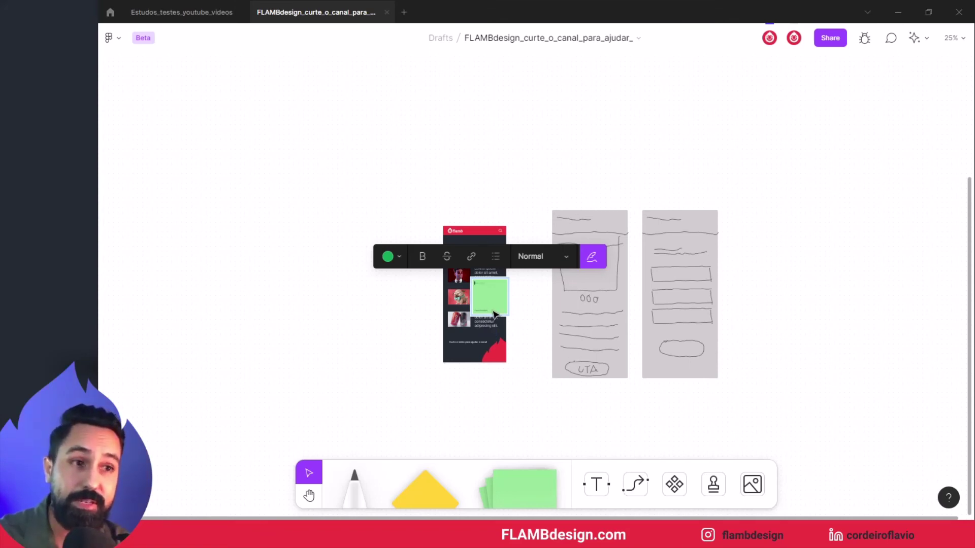
pyautogui.press('Escape')
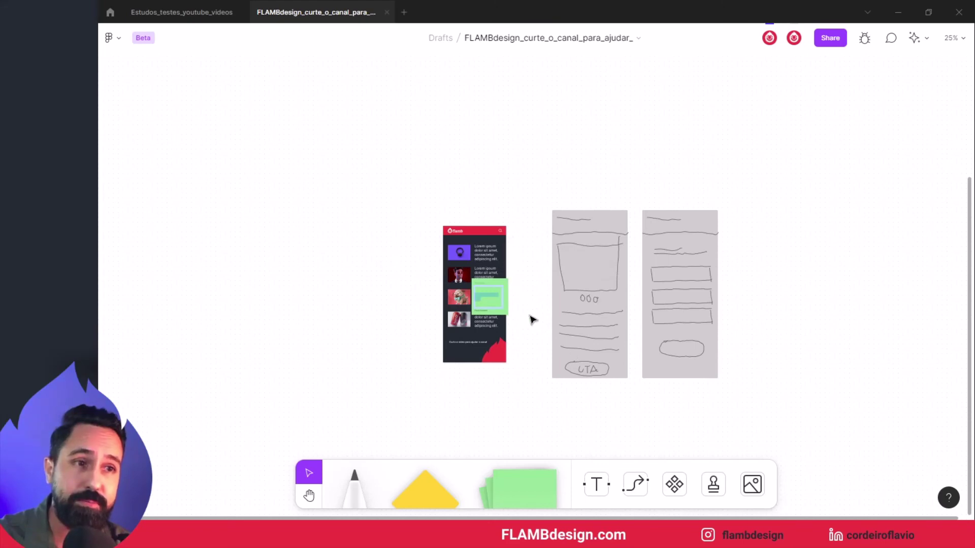
pyautogui.click(490, 290)
# Zoom in and select the first Lorem ipsum description text, then exit editing
pyautogui.scroll(6, 481, 265)
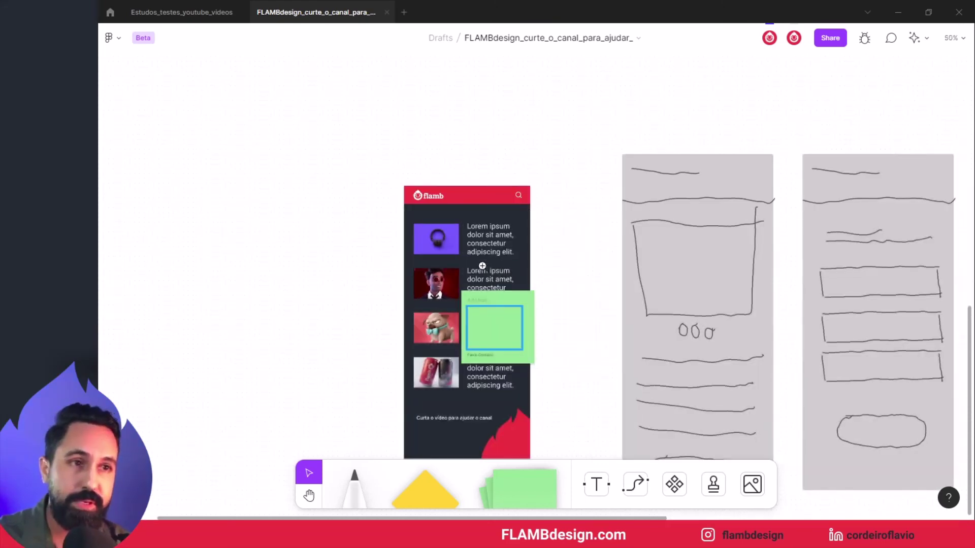
pyautogui.doubleClick(497, 223)
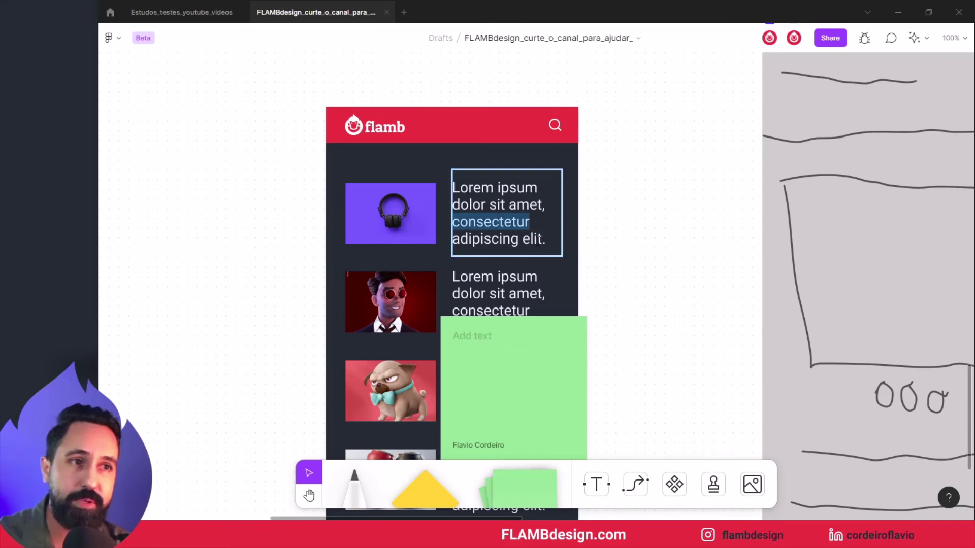
pyautogui.moveTo(537, 238); pyautogui.dragTo(446, 209)
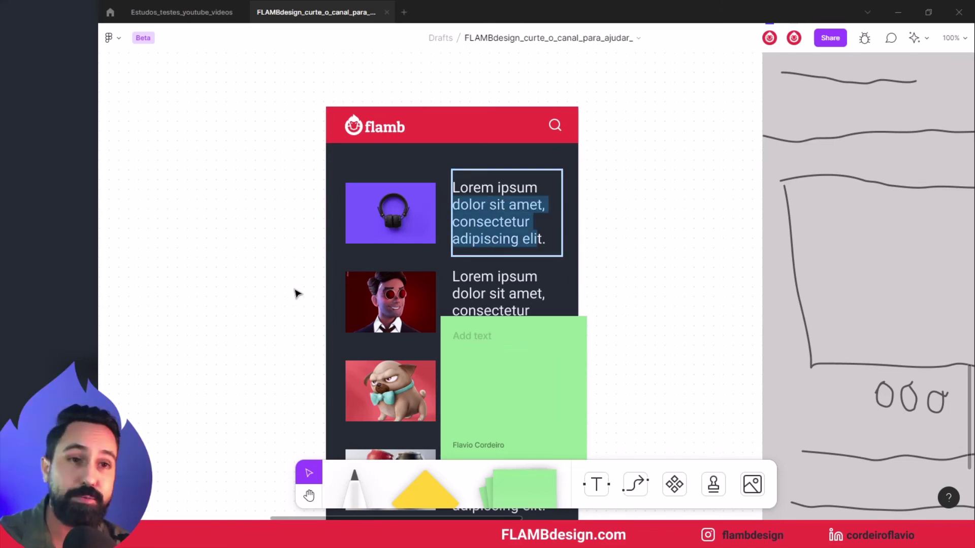
pyautogui.press('Escape')
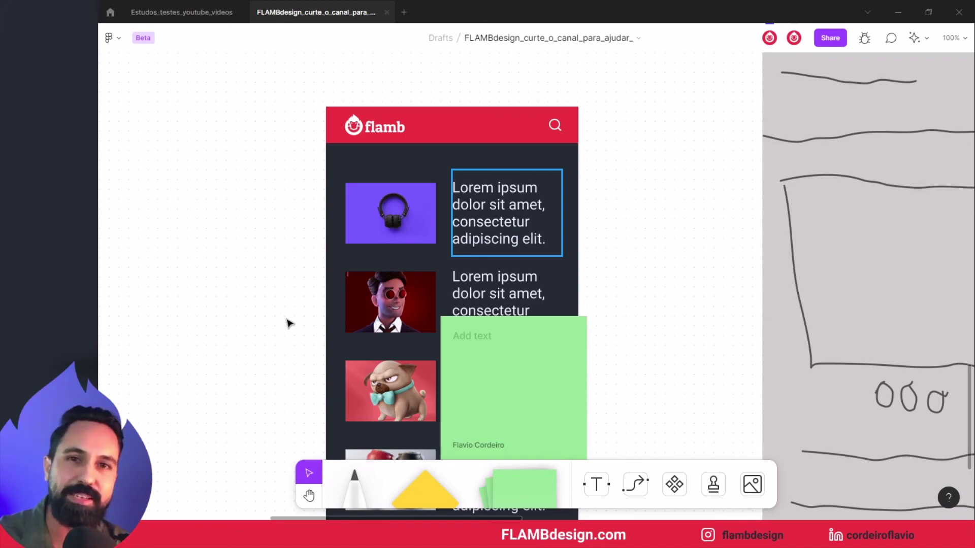
pyautogui.press('Escape')
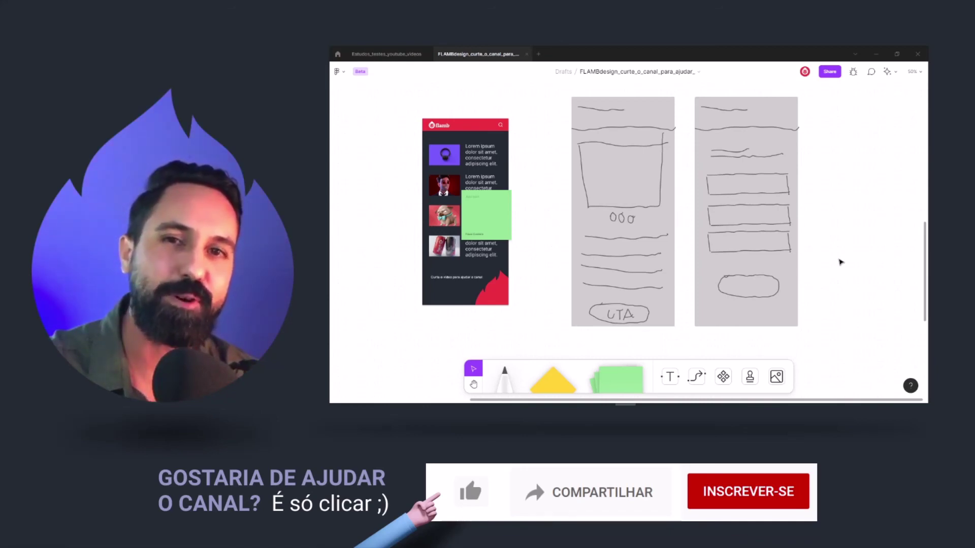
# Scroll down the board to the purple pricing graphic listing FigJam Starter Free, Pro $8 and Org $15
pyautogui.scroll(-5, 840, 262)
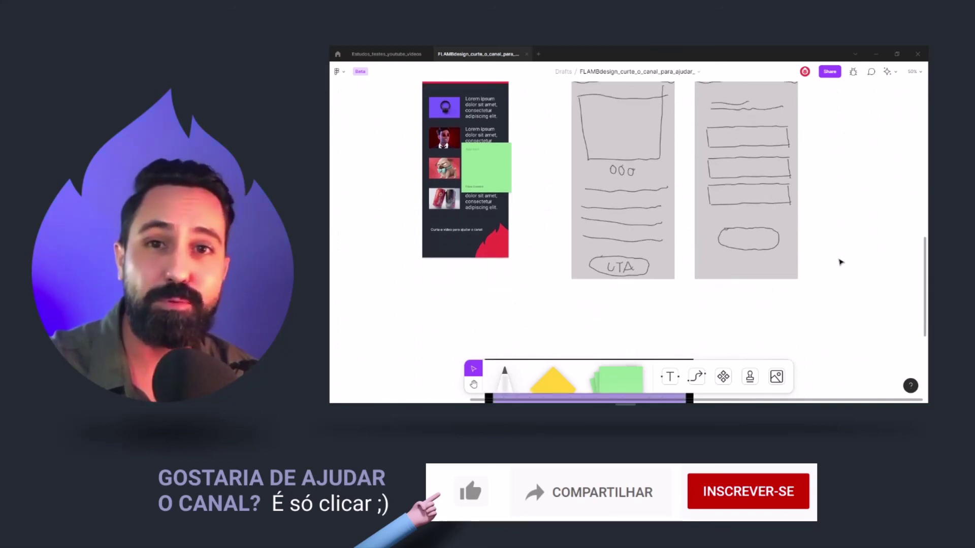
pyautogui.scroll(-2, 841, 262)
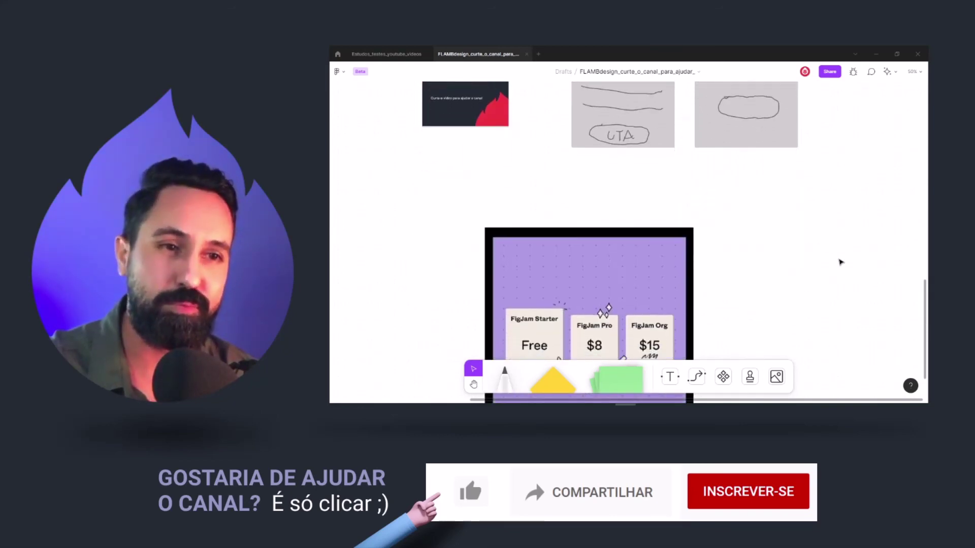
pyautogui.scroll(-3, 841, 262)
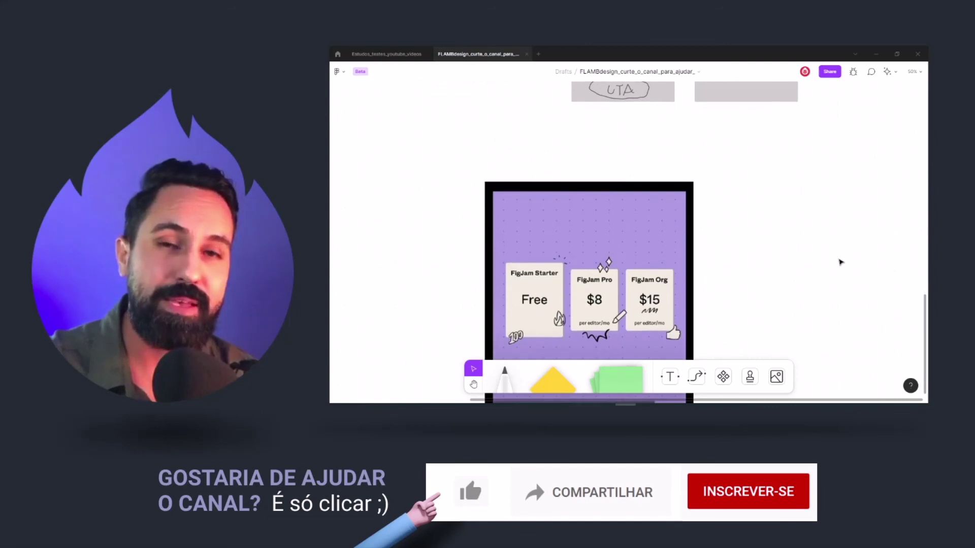
pyautogui.scroll(-1, 840, 262)
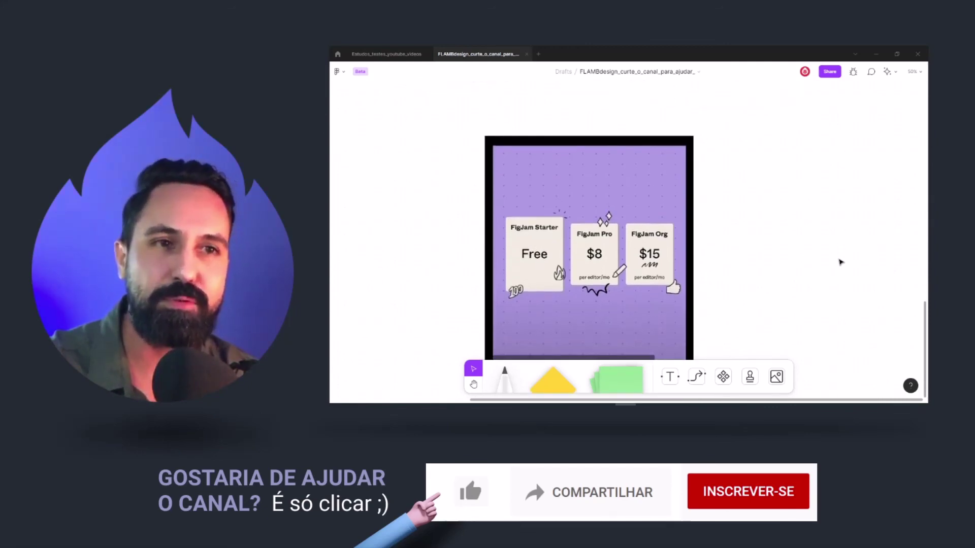
pyautogui.scroll(-1, 841, 262)
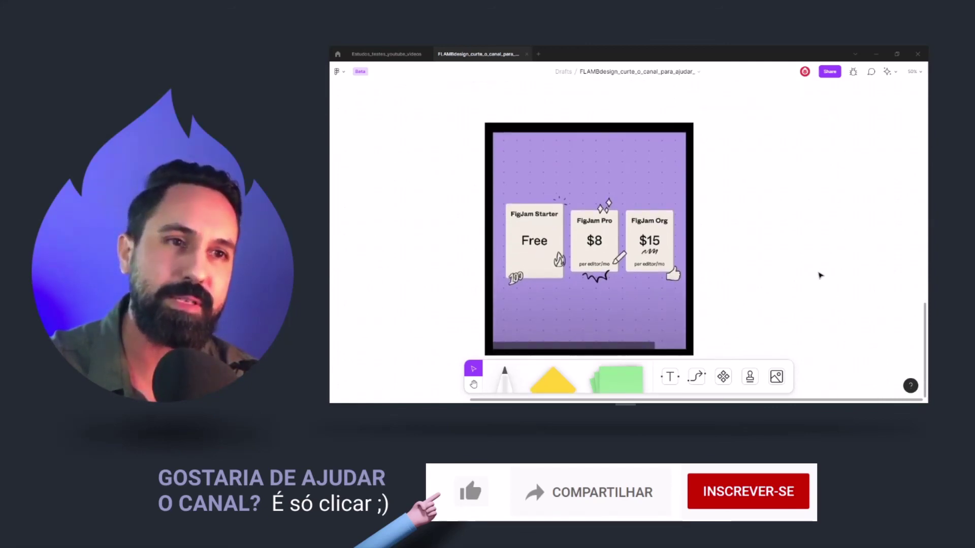